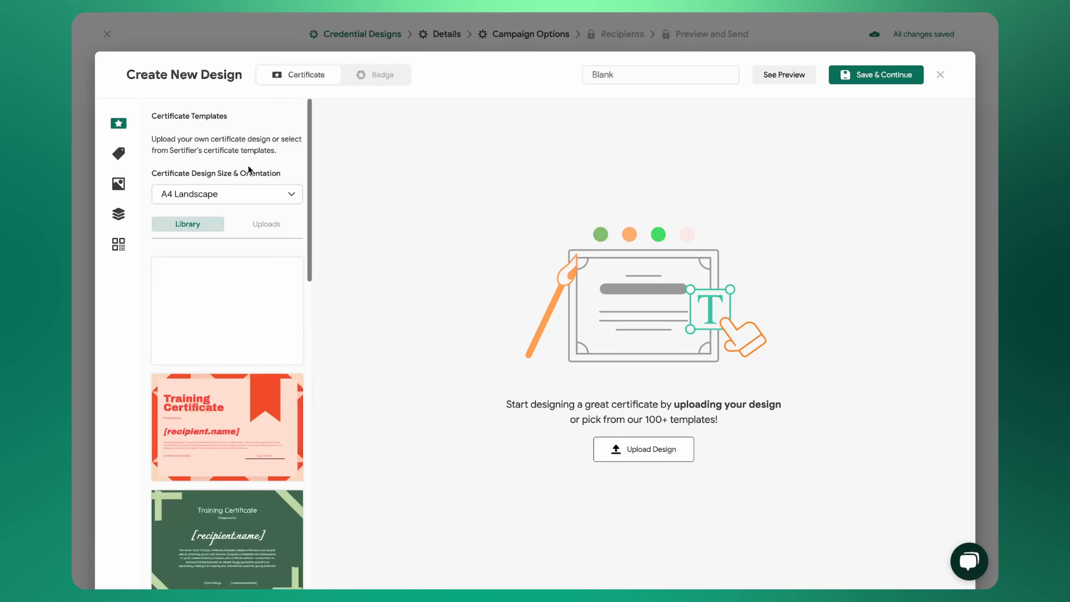
pyautogui.click(258, 228)
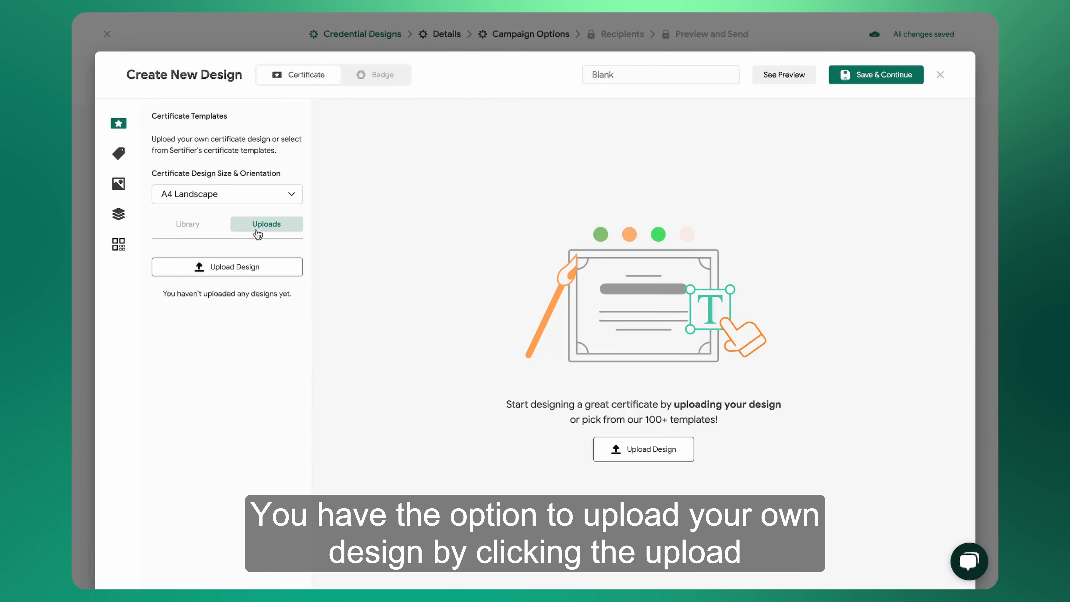
pyautogui.click(232, 268)
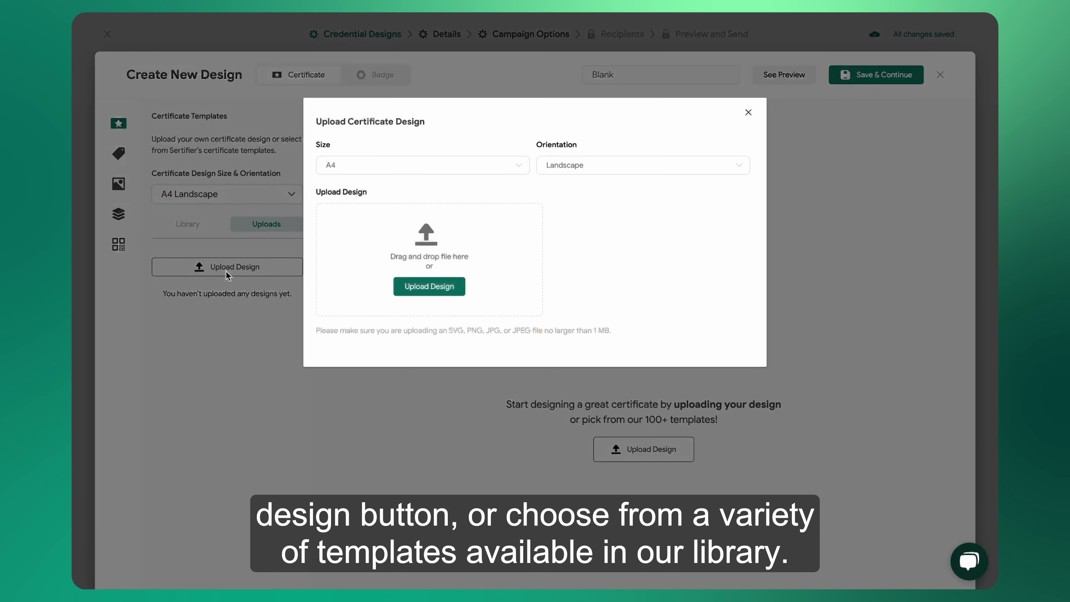
pyautogui.click(748, 113)
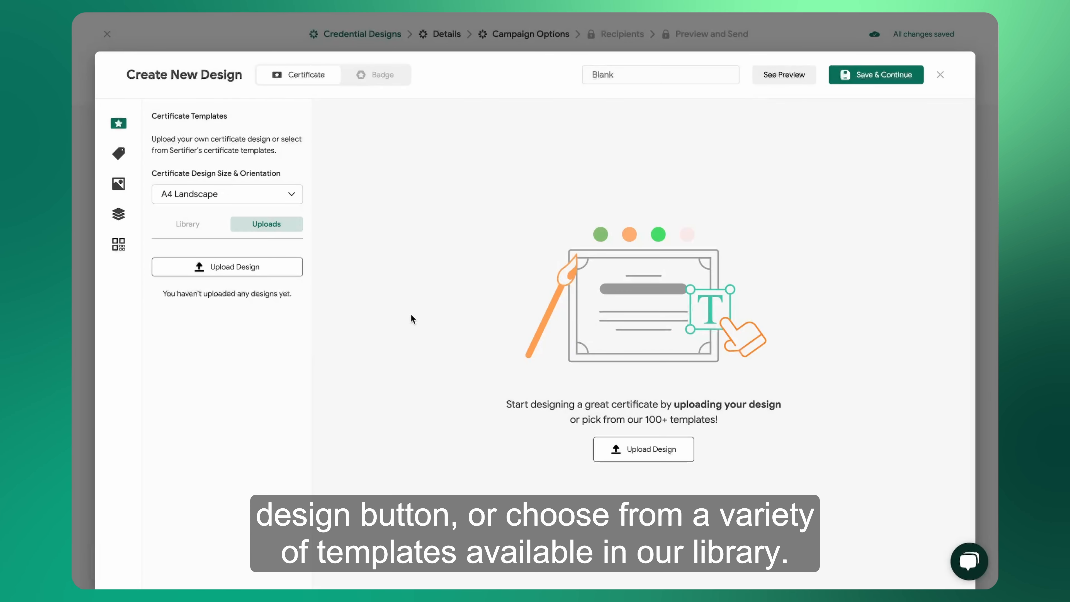
# Apply the library's Certificate of Completion template with the navy border and red ribbon as the certificate design.
pyautogui.click(187, 224)
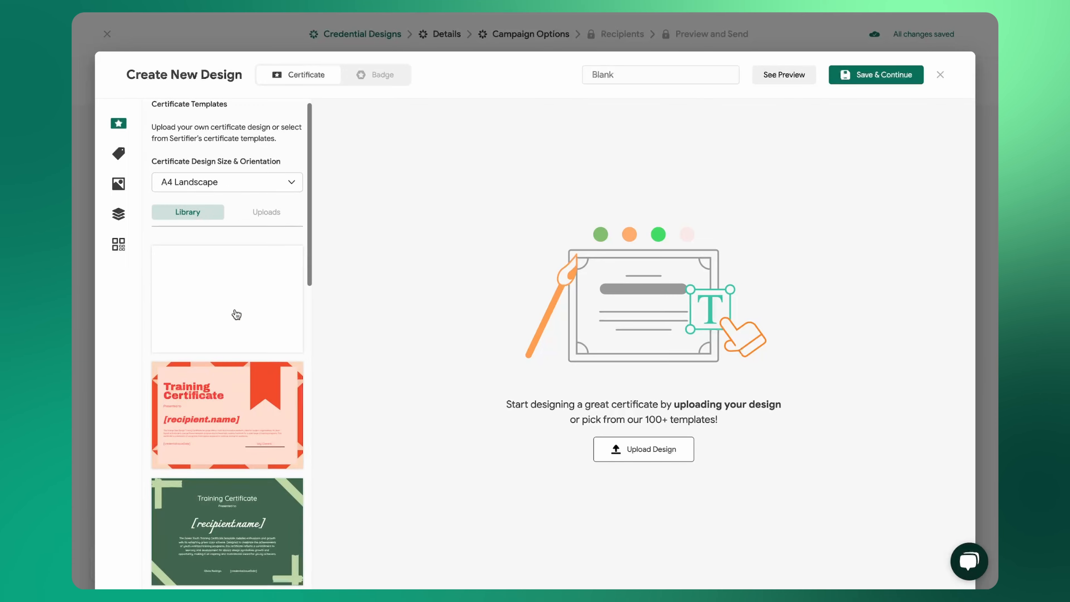
pyautogui.scroll(-10, 234, 310)
pyautogui.scroll(-15, 236, 314)
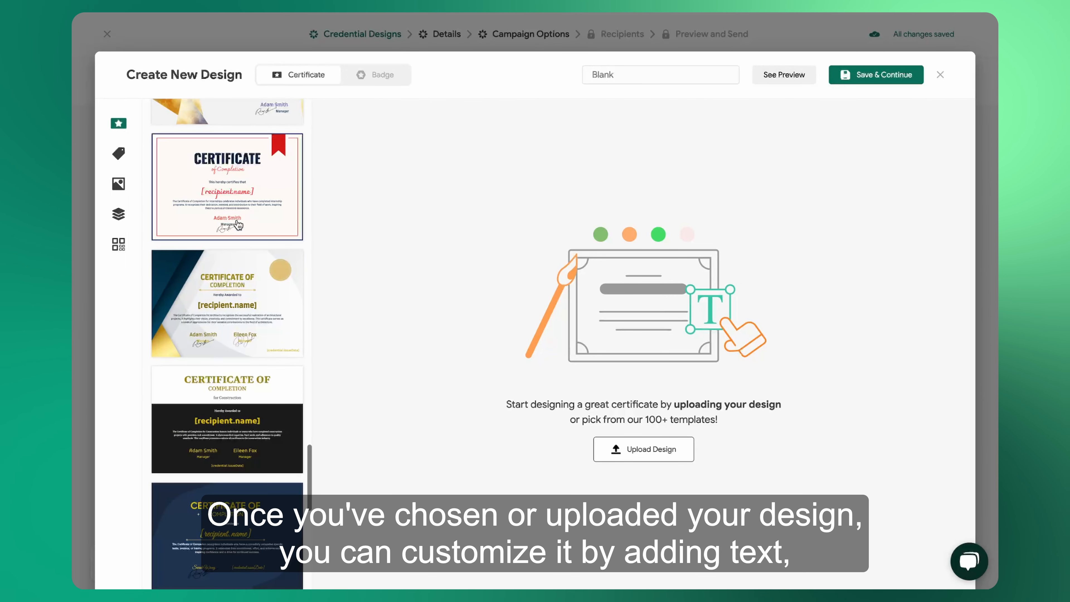
pyautogui.click(238, 225)
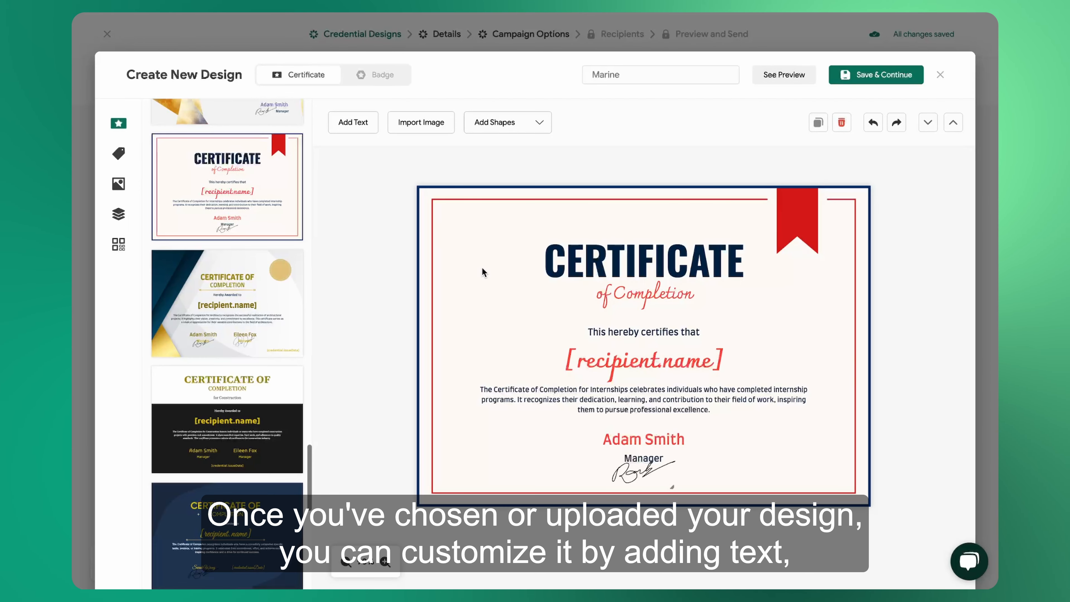
pyautogui.click(353, 122)
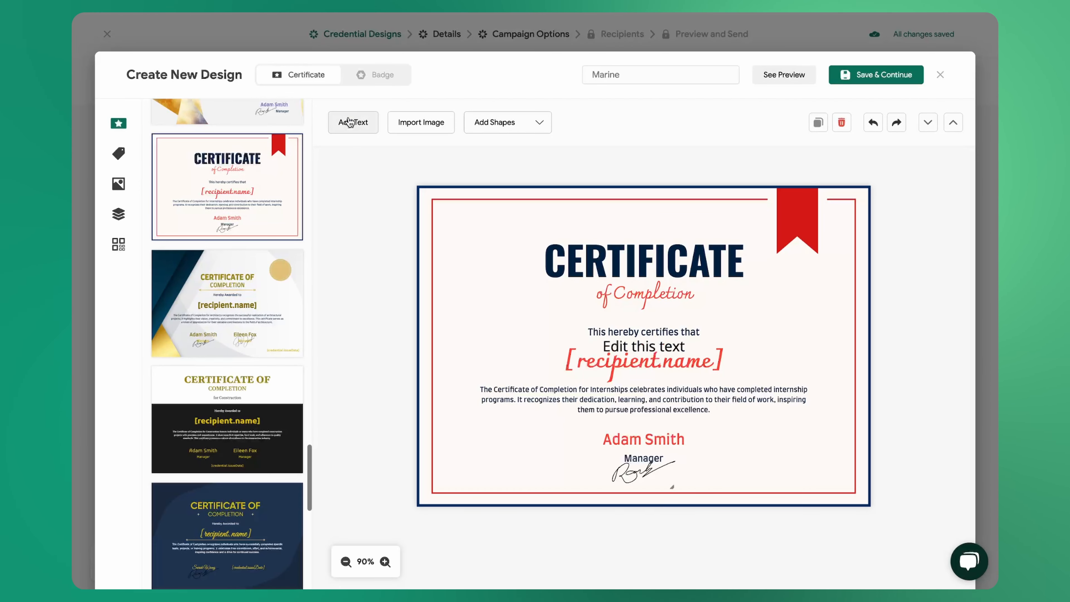
pyautogui.moveTo(644, 346); pyautogui.dragTo(630, 215)
pyautogui.press('Delete')
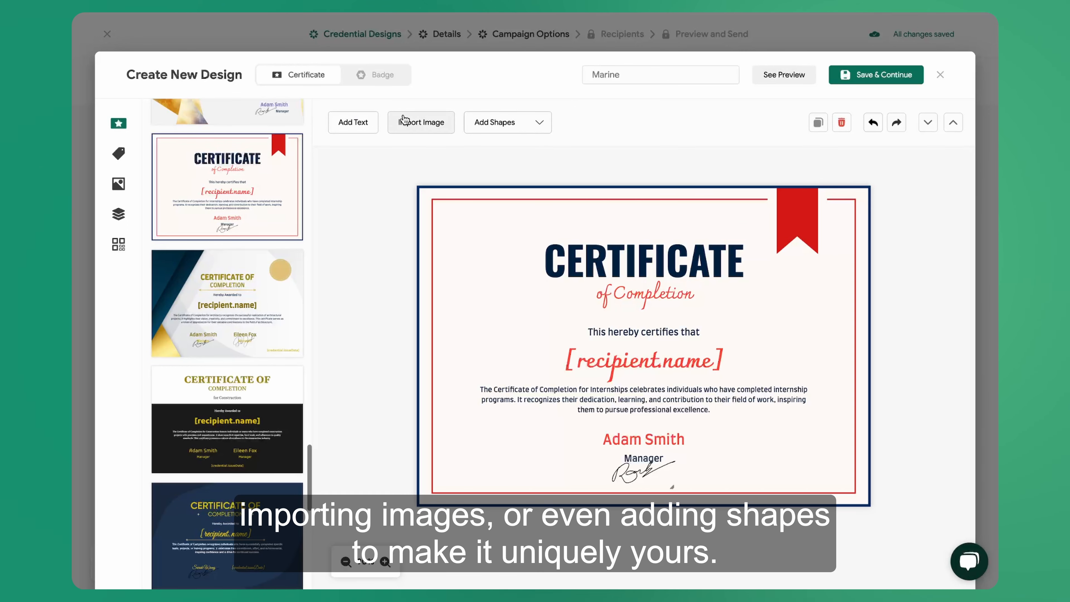
pyautogui.click(520, 127)
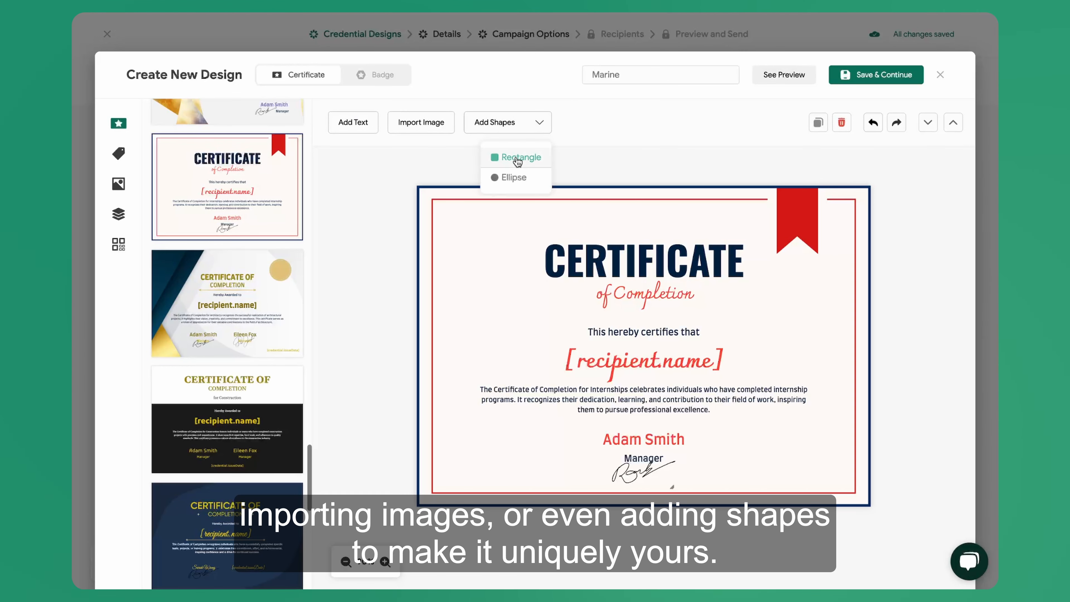
pyautogui.click(499, 128)
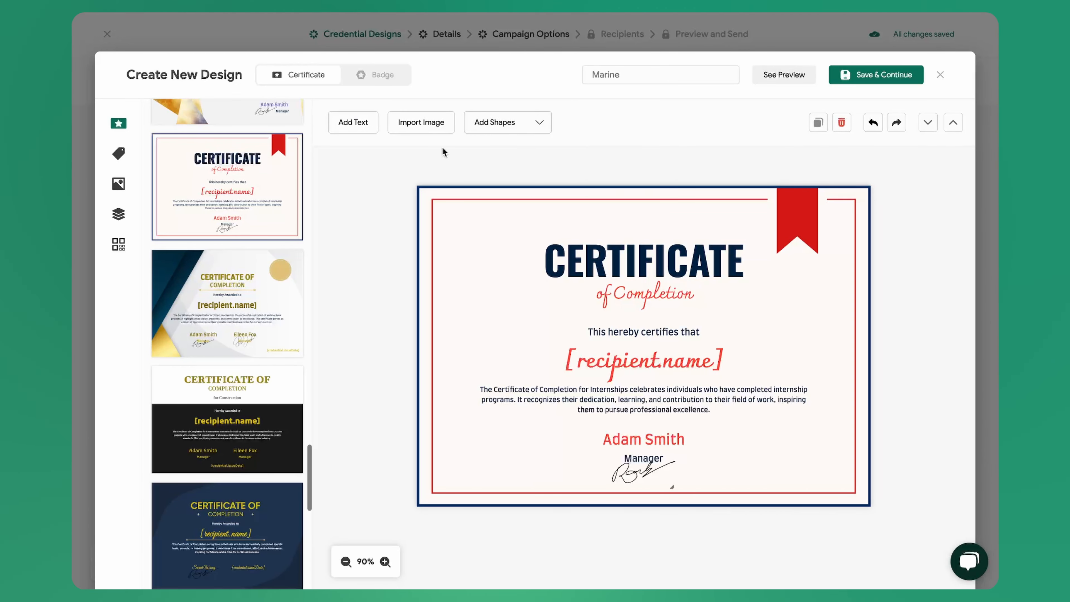
# Create a custom attribute named Exam Score with the type Number.
pyautogui.moveTo(123, 173)
pyautogui.click(125, 153)
pyautogui.scroll(-2, 235, 296)
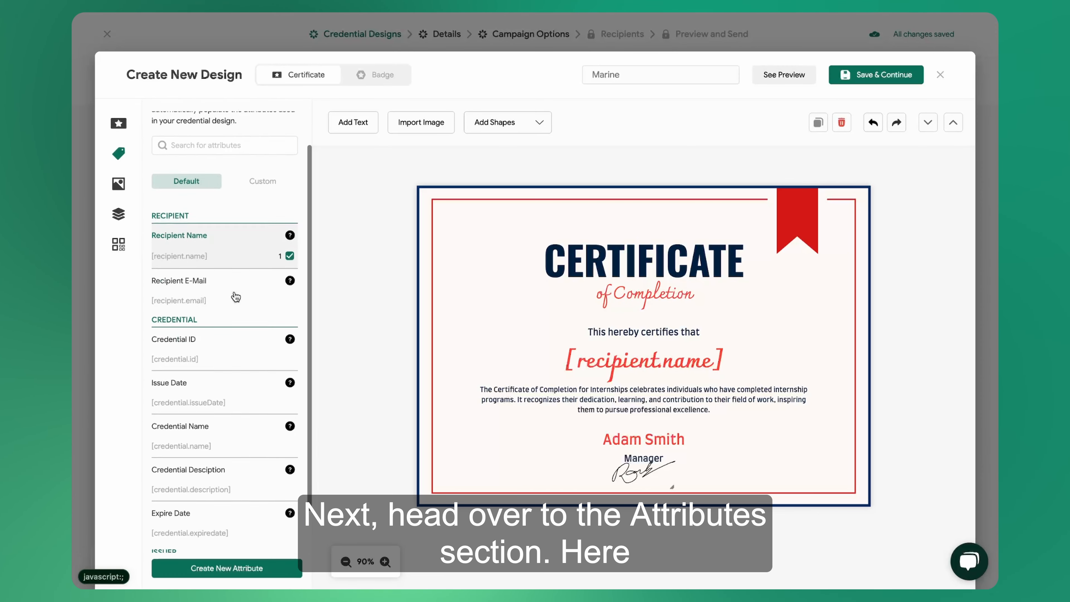
pyautogui.scroll(3, 236, 297)
pyautogui.click(263, 222)
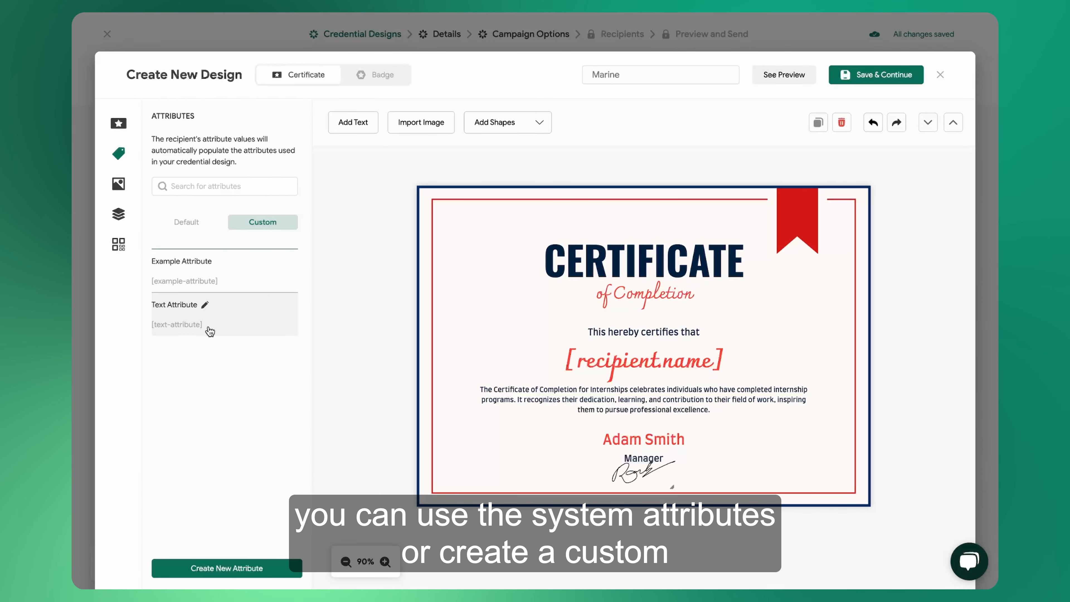
pyautogui.click(218, 568)
pyautogui.click(268, 160)
pyautogui.write('Exam Score')
pyautogui.click(223, 263)
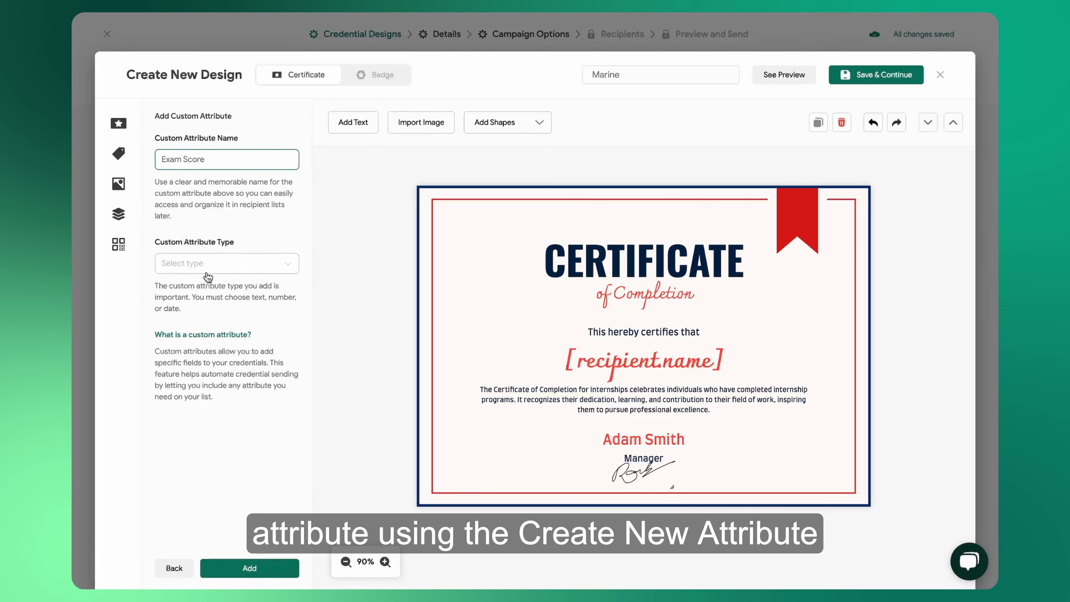
pyautogui.click(188, 340)
pyautogui.click(239, 568)
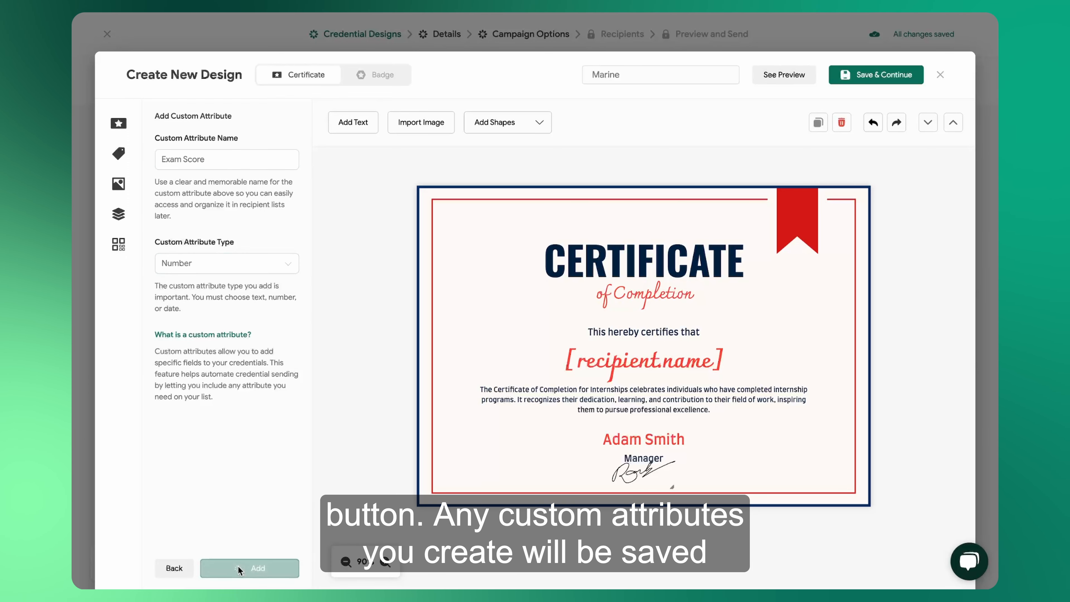
pyautogui.moveTo(636, 347); pyautogui.dragTo(630, 229)
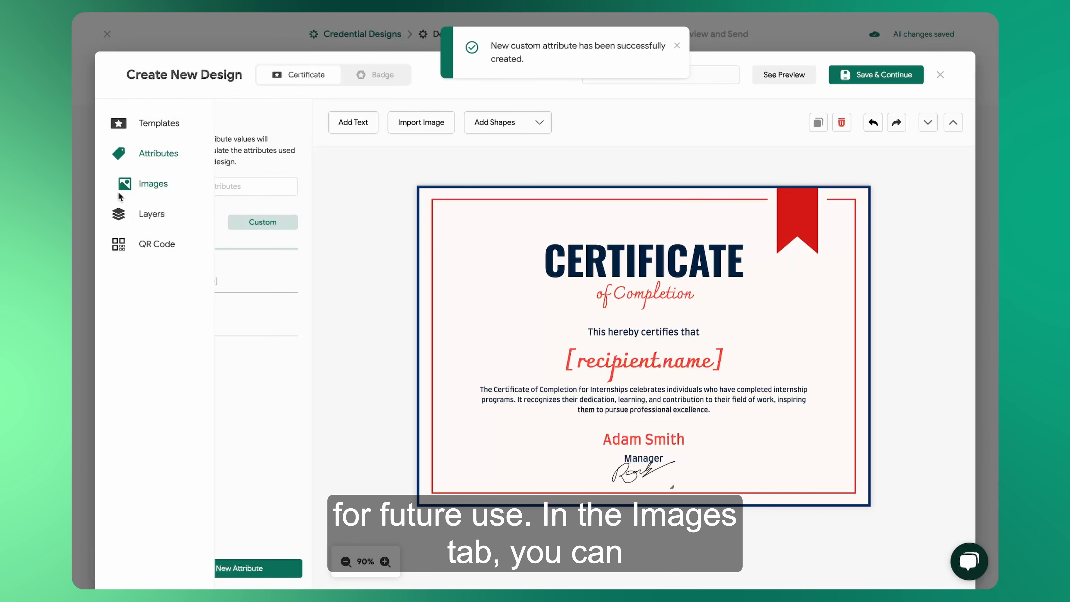
# Insert the uploaded Acme logo into the certificate, shrink it and place it in the certificate's upper-left corner.
pyautogui.click(128, 186)
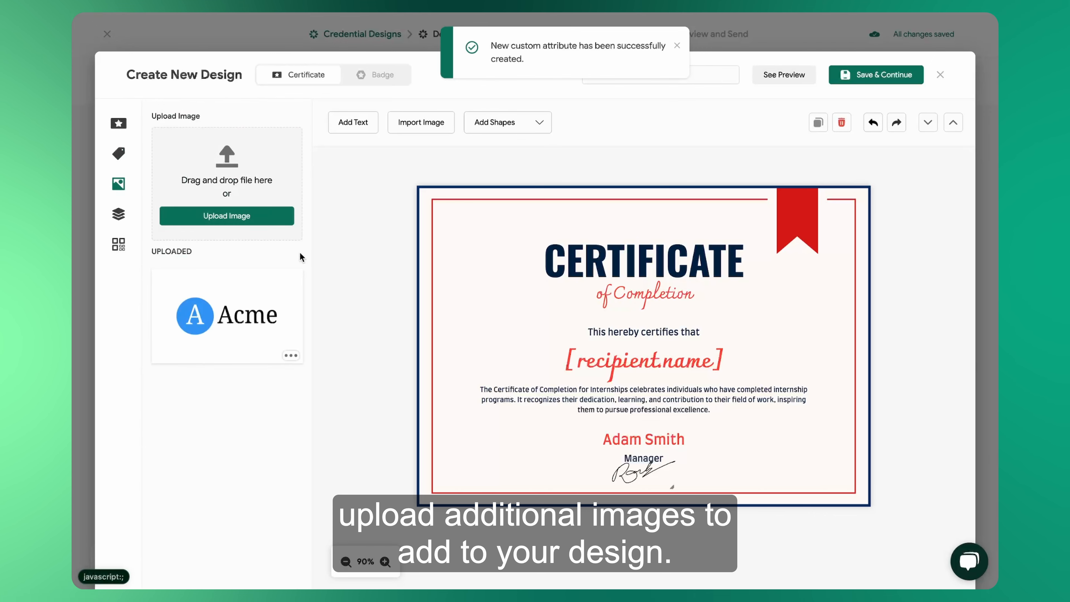
pyautogui.click(227, 321)
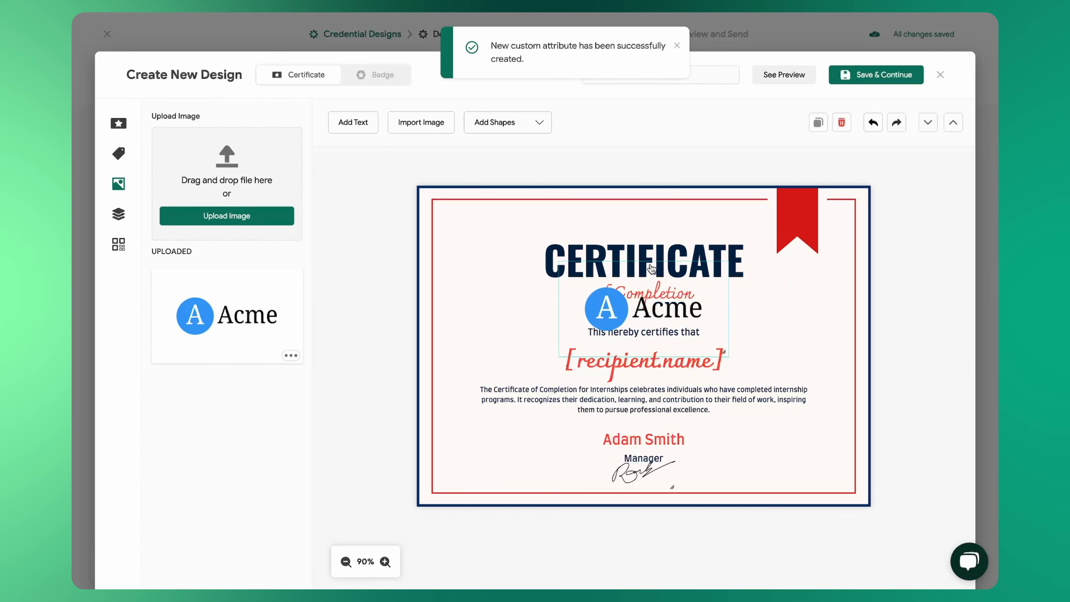
pyautogui.moveTo(720, 349); pyautogui.dragTo(662, 318)
pyautogui.moveTo(616, 286); pyautogui.dragTo(483, 216)
pyautogui.click(281, 126)
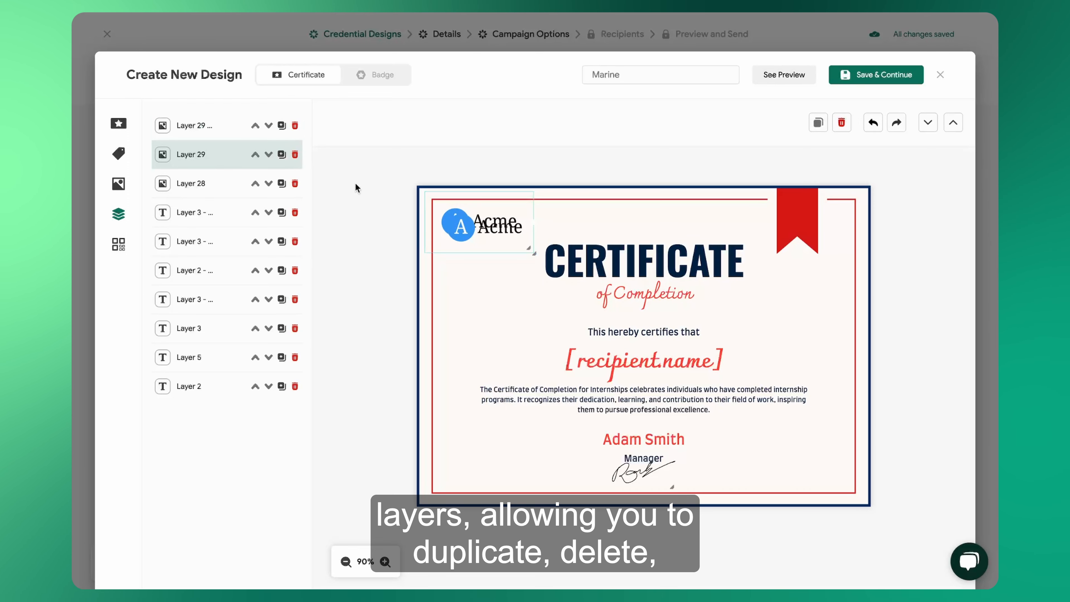
pyautogui.click(295, 126)
pyautogui.click(268, 126)
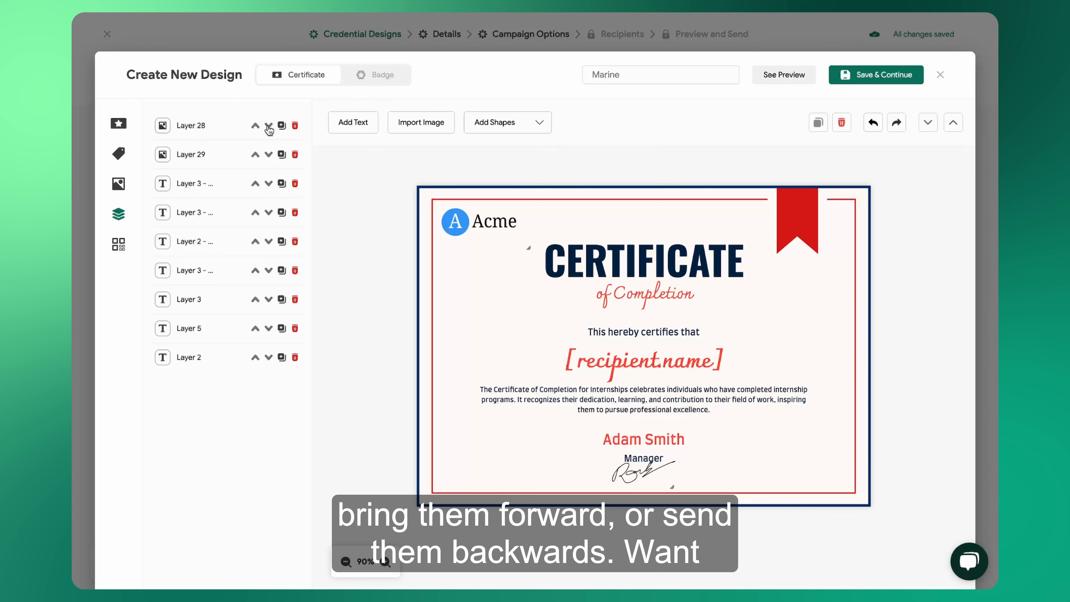
pyautogui.click(255, 153)
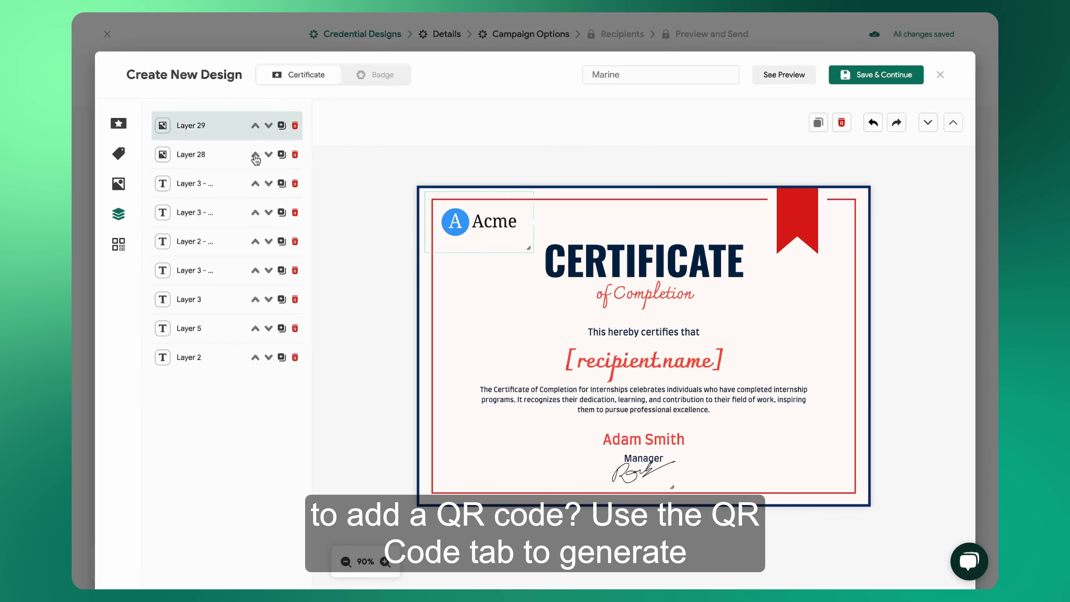
# Add a QR code in the certificate's lower-right corner and colour it blue (#0074D9).
pyautogui.click(126, 244)
pyautogui.click(285, 269)
pyautogui.moveTo(587, 289); pyautogui.dragTo(821, 461)
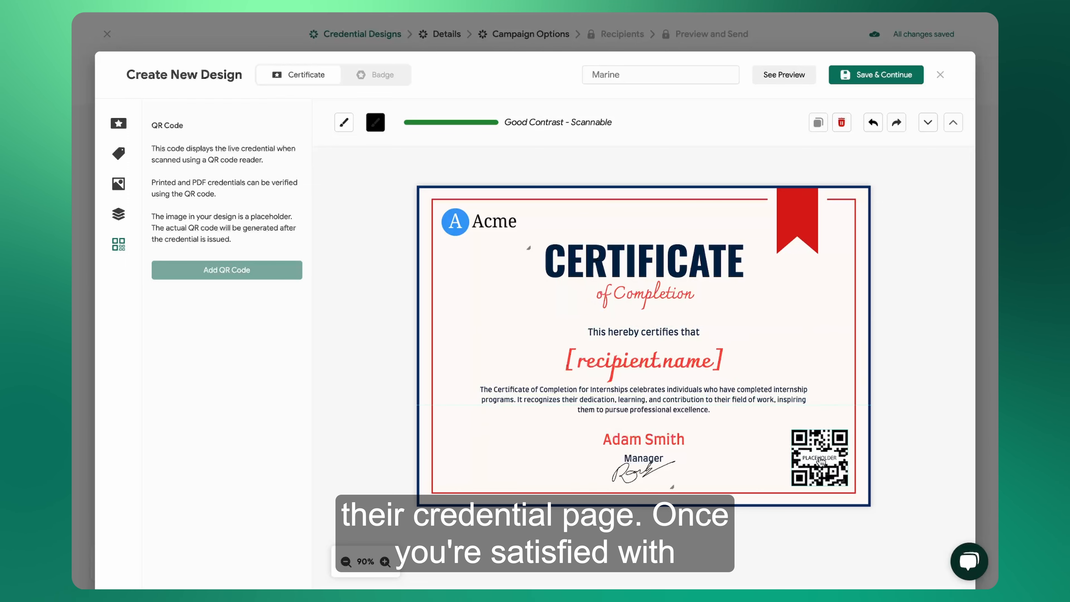
pyautogui.click(375, 121)
pyautogui.click(208, 383)
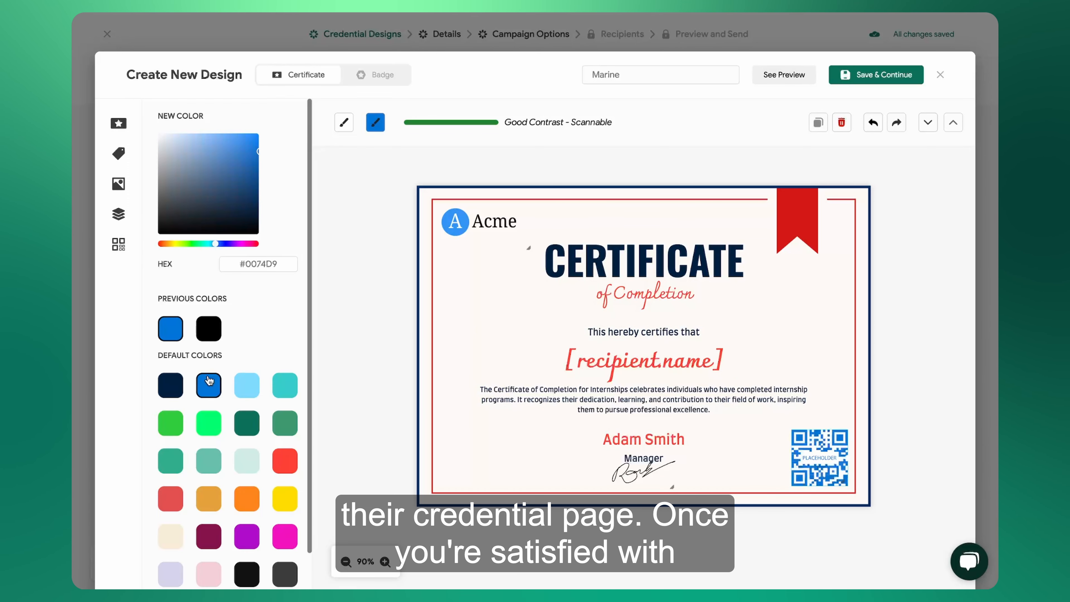
pyautogui.click(377, 313)
# Rename the certificate design with a title beginning "Training &" and save it to continue to the details.
pyautogui.click(654, 70)
pyautogui.write('Training & Coaching Cert.')
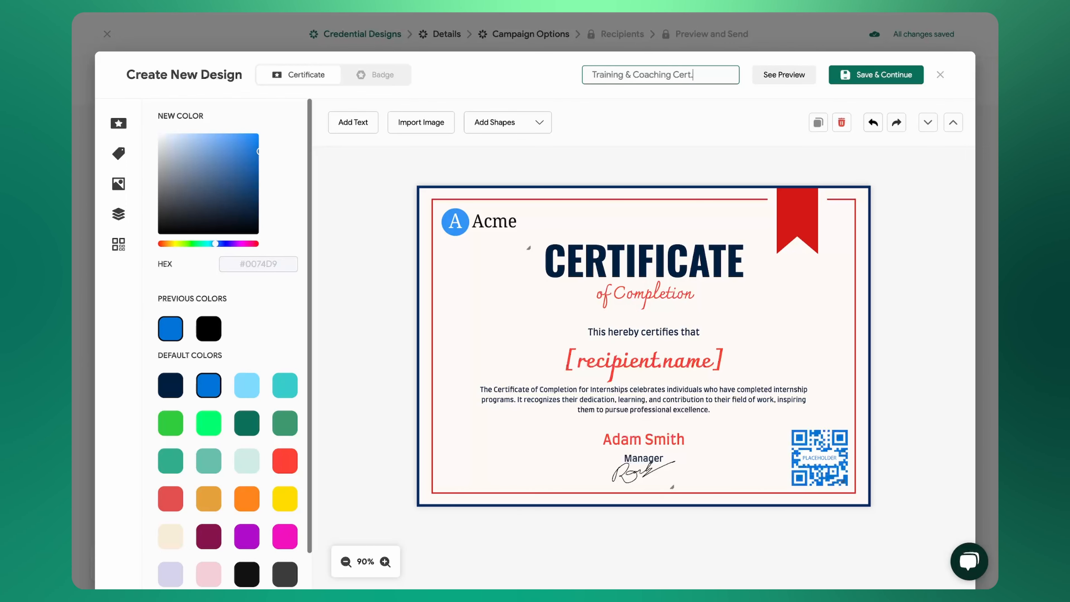
pyautogui.click(876, 75)
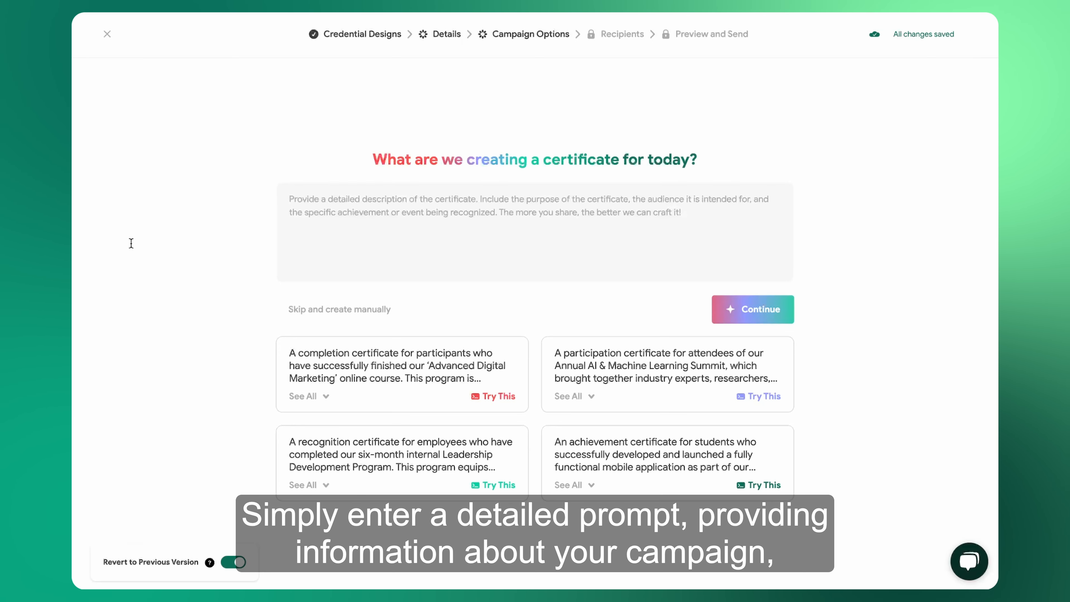
# Generate the credential details with AI from the prompt describing the 6-week Executive Leadership & Coaching Certification.
pyautogui.click(455, 200)
pyautogui.write('The Executive Leadership & Coaching Certification is awarded to individuals who complete a comprehensive 6-week course focused on advanced leadership and coaching skills. Throughout the course, participants gain expertise in executive decision-making, team development, and performance coaching. Successful completion is demonstrated through a coaching case study, where participants showcase their leadership impact, alongside achieving a final score of 85% or higher on the course assessment. This certification acknowledges the recipient’s ability to drive organizational success through effective coaching techniques.')
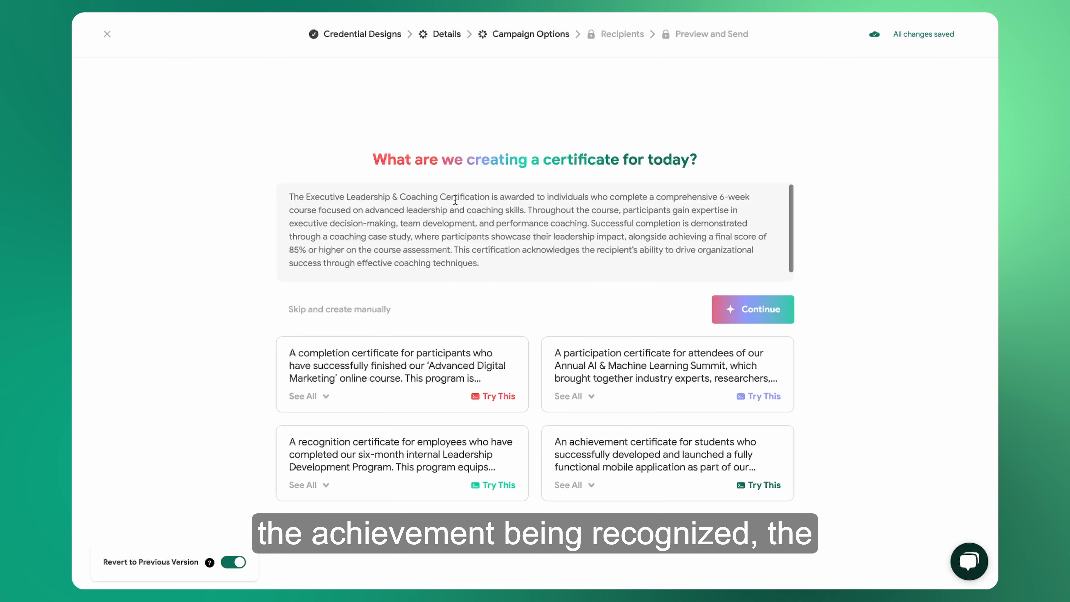
pyautogui.click(771, 317)
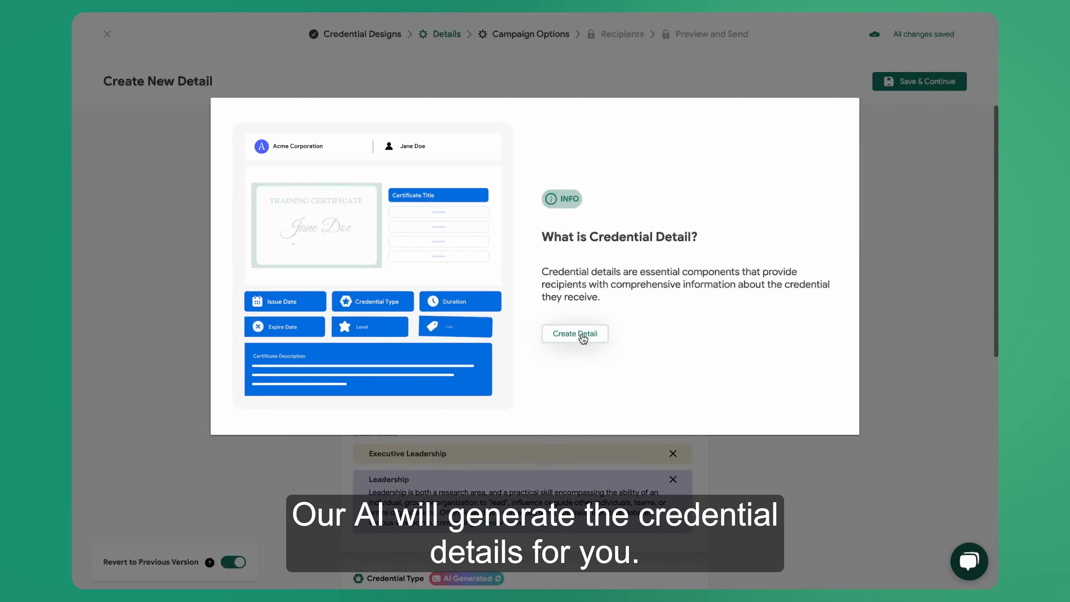
pyautogui.click(589, 345)
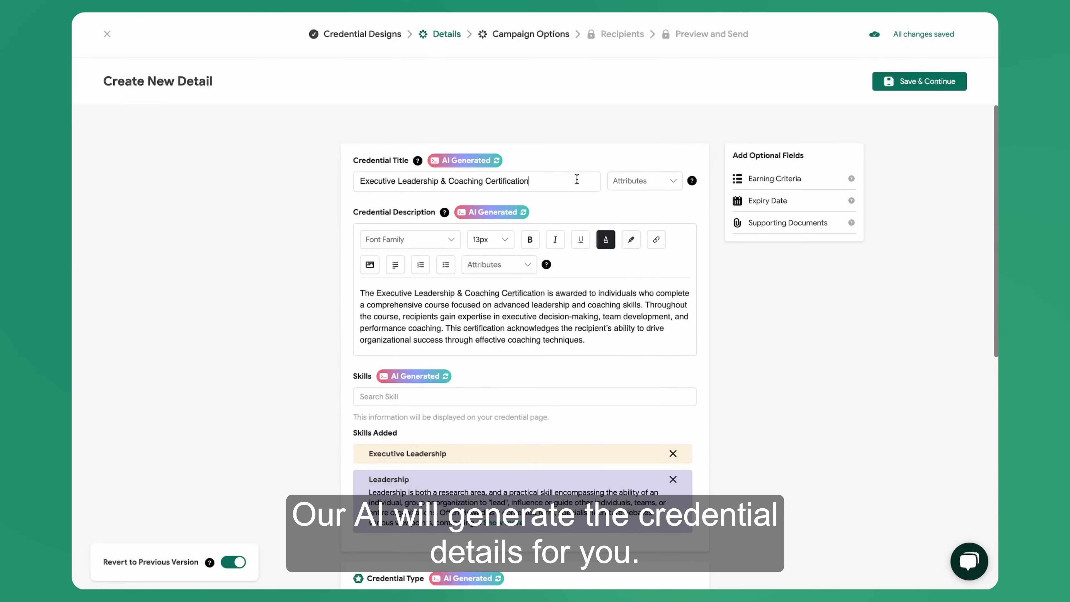
# Regenerate the credential description with AI and view the attributes available for it.
pyautogui.click(630, 182)
pyautogui.click(632, 185)
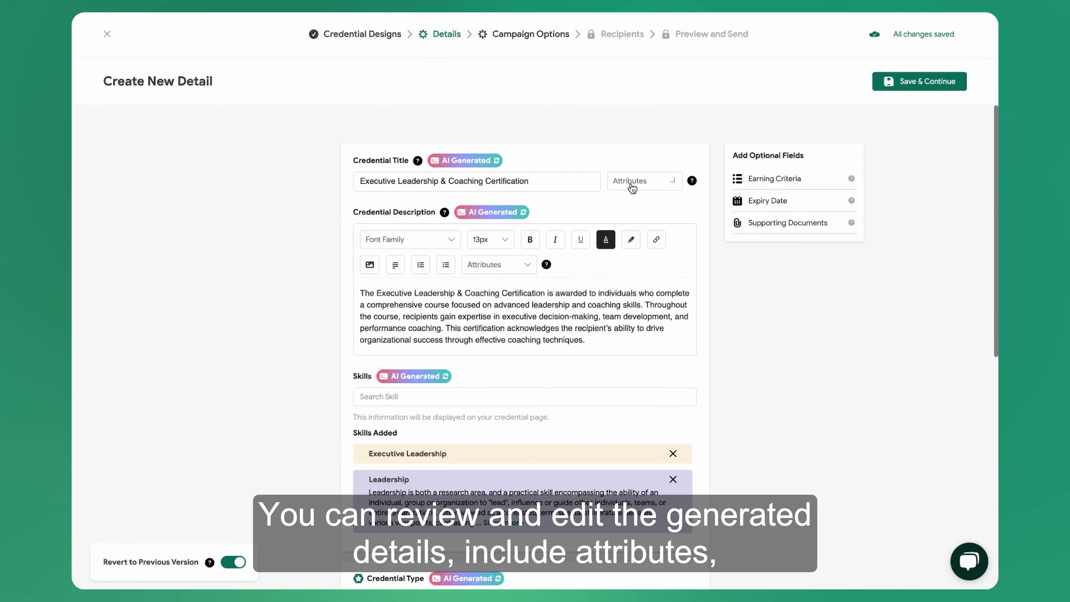
pyautogui.click(523, 212)
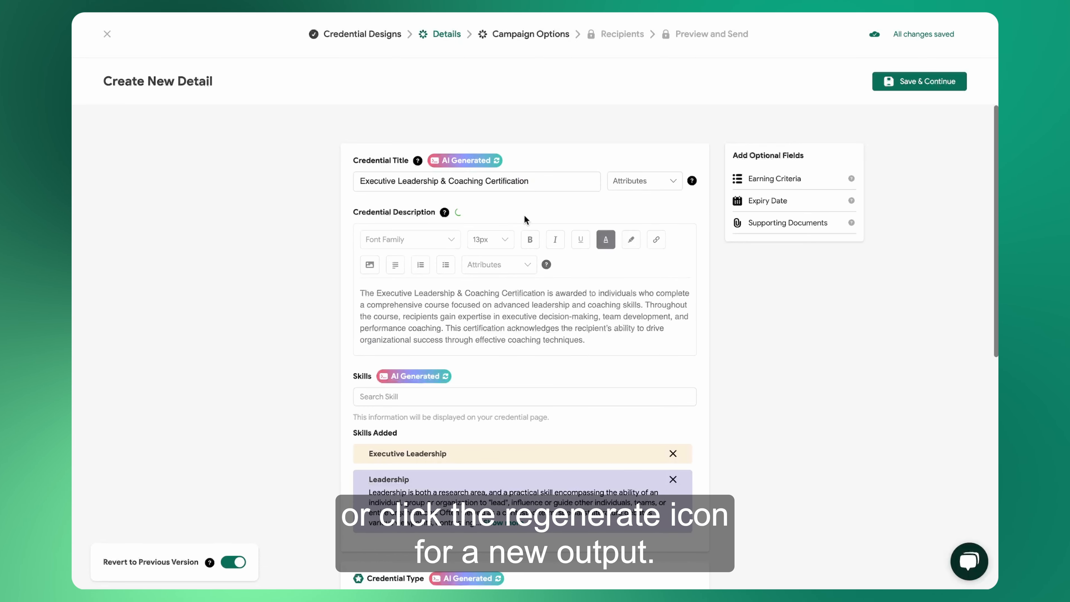
pyautogui.click(498, 264)
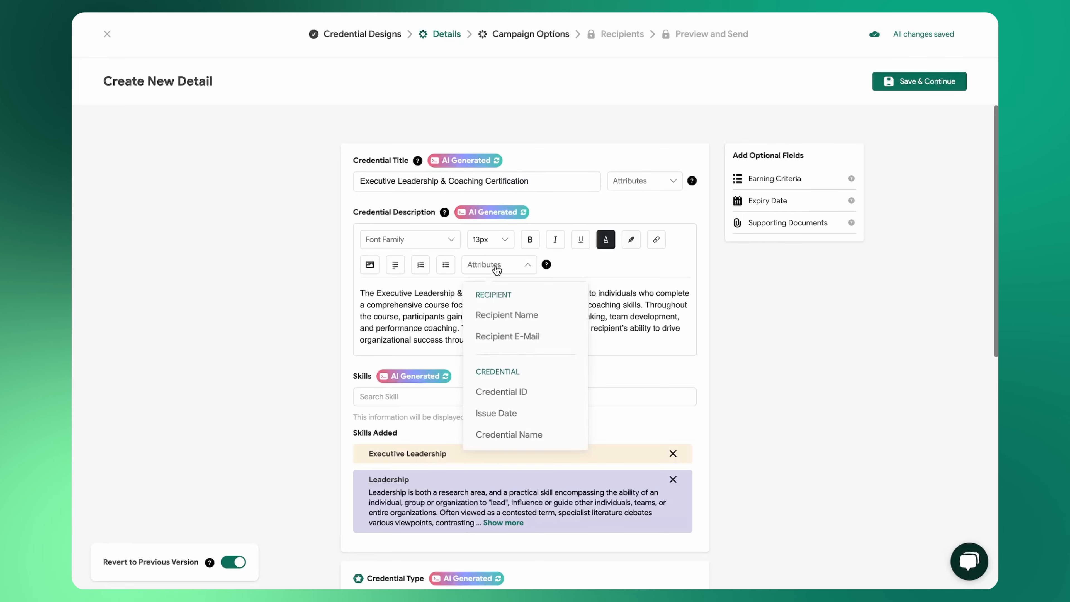
# Search the skills for "coaching" and add Business Coaching to the credential.
pyautogui.scroll(-1, 456, 404)
pyautogui.scroll(-3, 456, 404)
pyautogui.click(442, 248)
pyautogui.write('coaching')
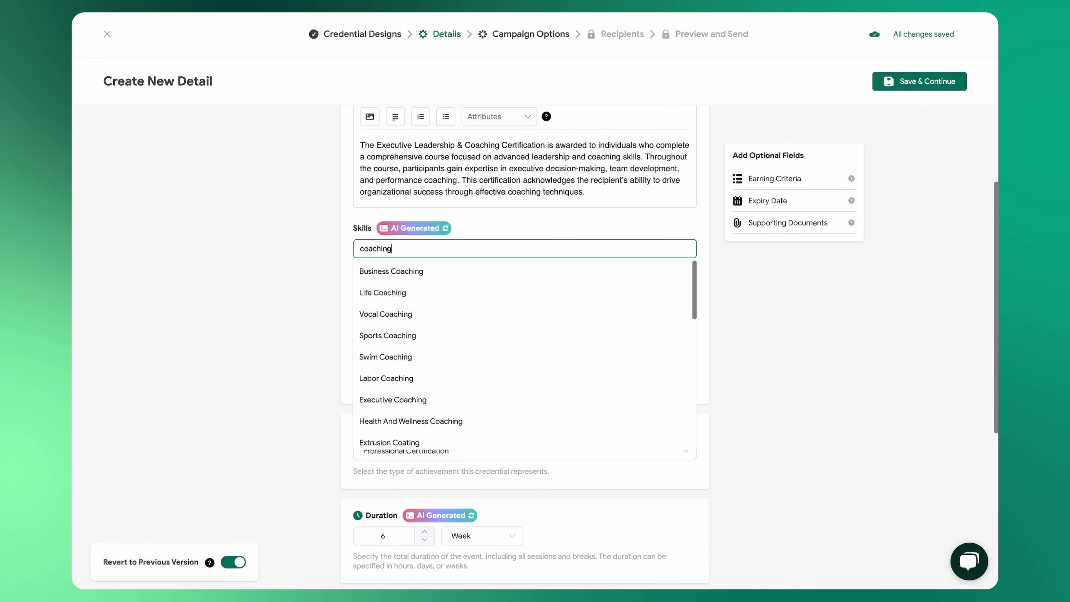
pyautogui.click(414, 271)
# Add the optional Earning Criteria field to the credential details.
pyautogui.scroll(-1, 413, 276)
pyautogui.scroll(-10, 412, 280)
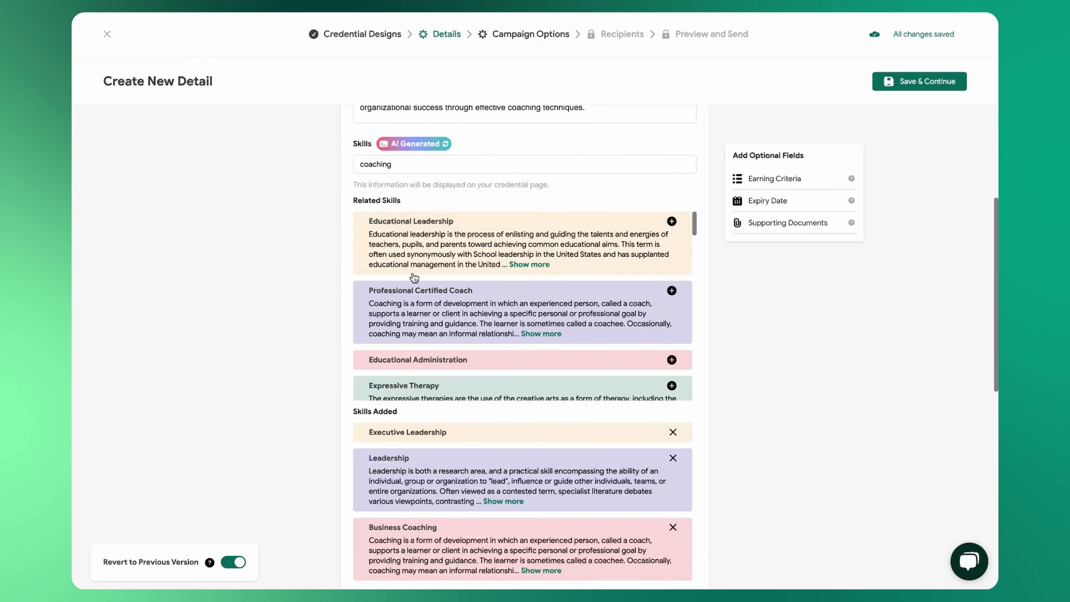
pyautogui.scroll(-5, 411, 286)
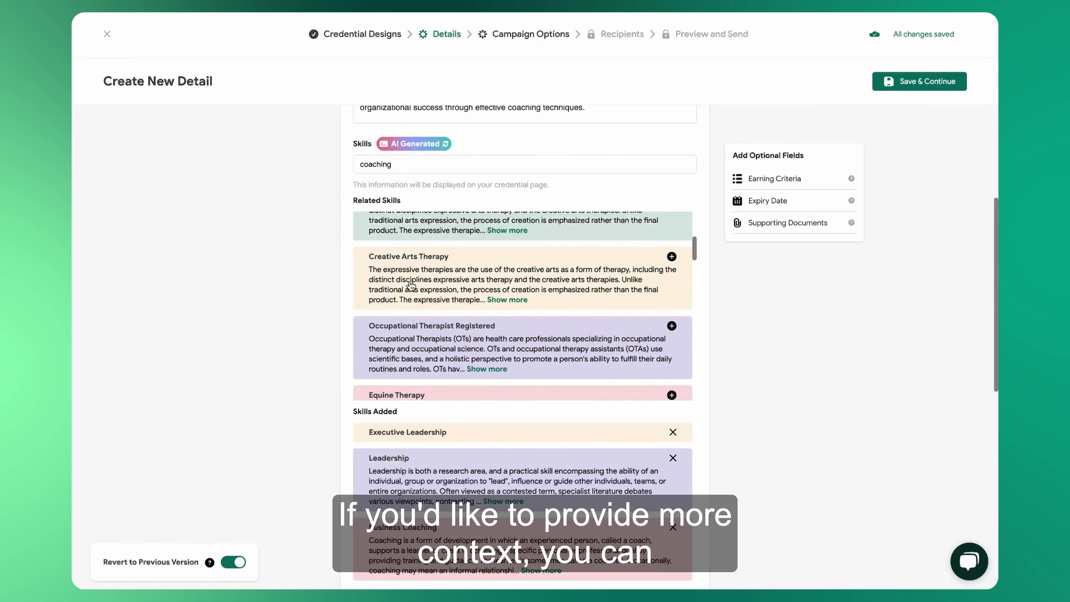
pyautogui.scroll(-1, 738, 332)
pyautogui.scroll(-10, 738, 328)
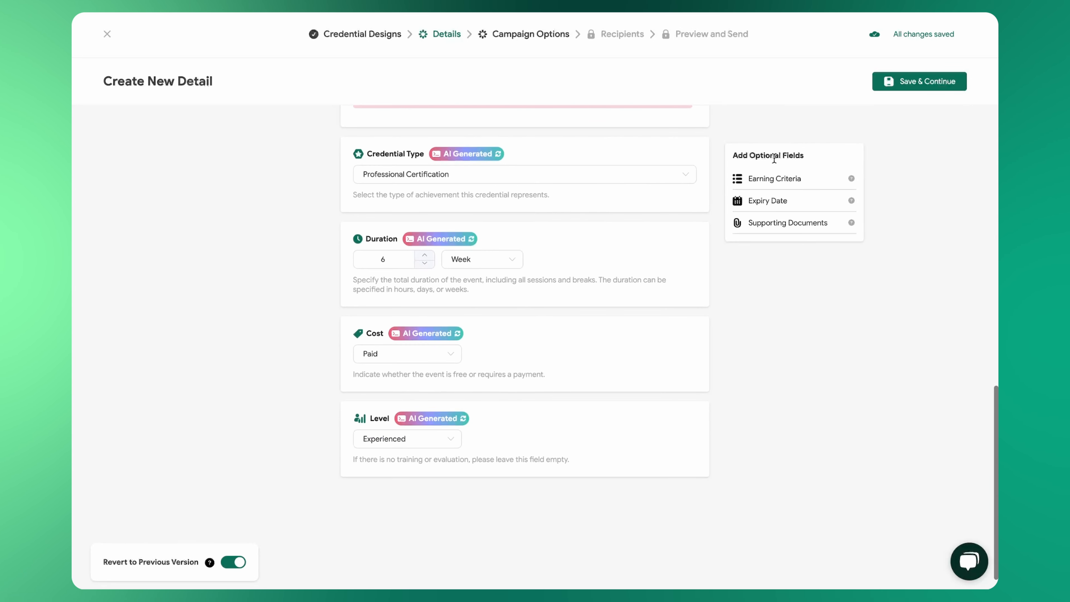
pyautogui.click(774, 178)
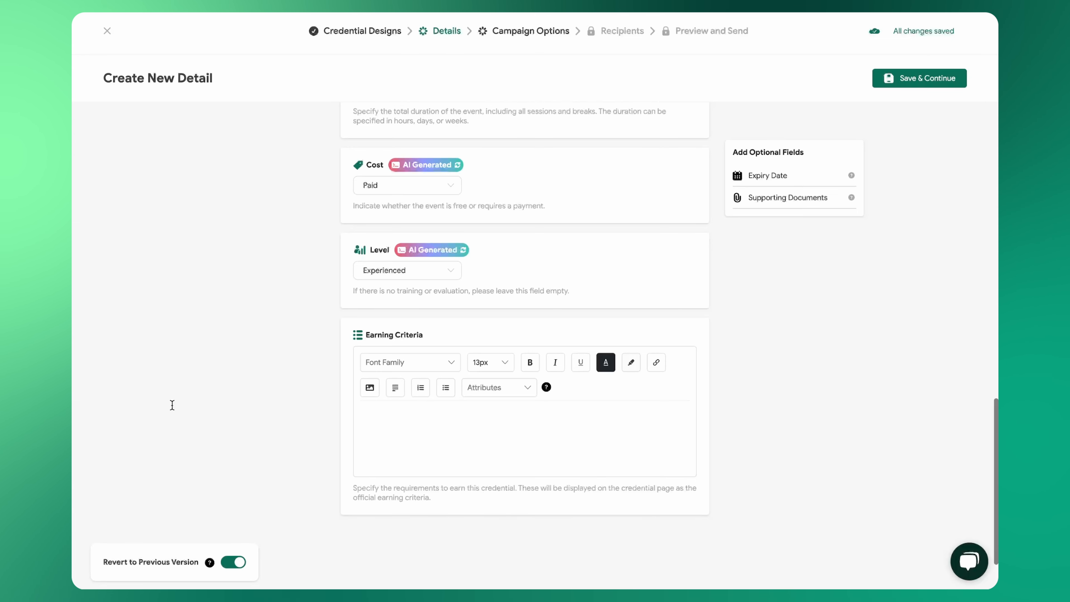
# Paste the earning criteria requiring the 6-week course, an approved coaching case study and 85% or higher on the final assessment.
pyautogui.write('Completion of a 6-week course covering leadership frameworks (Transformational, Servant, and Situational Leadership). Submission and approval of a coaching case study demonstrating leadership impact. Scoring 85% or higher on the final assessment.')
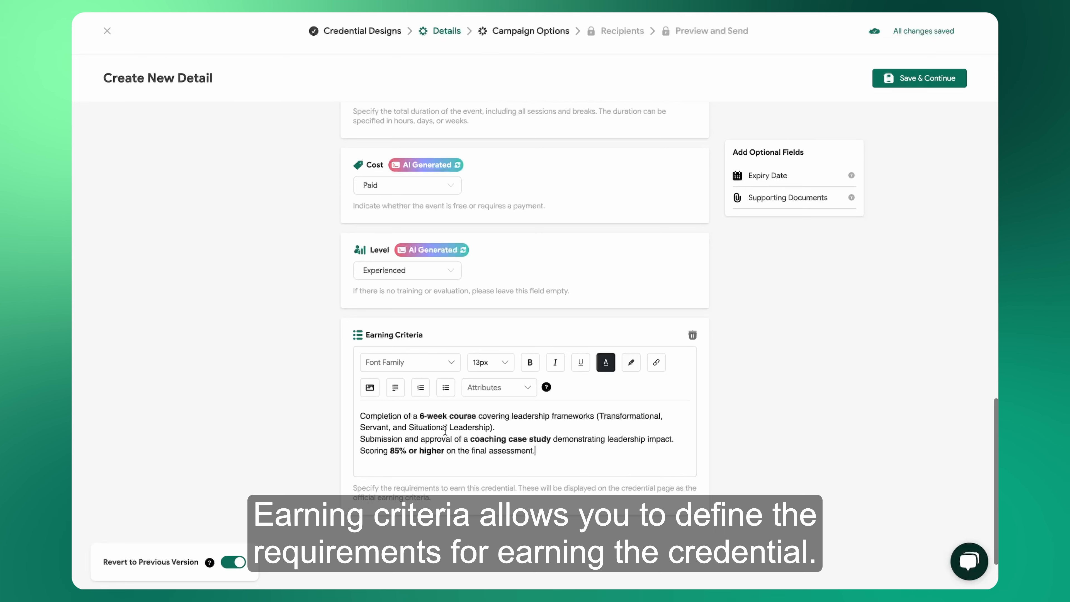
# Add the optional Expiry Date field and set a validity period of 1 year.
pyautogui.click(767, 176)
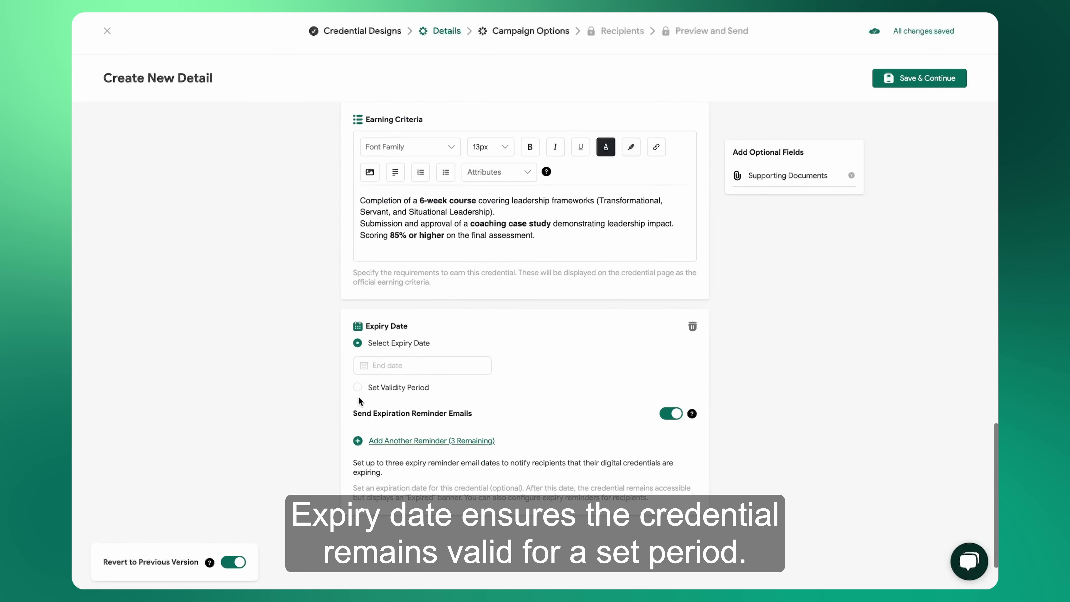
pyautogui.click(379, 365)
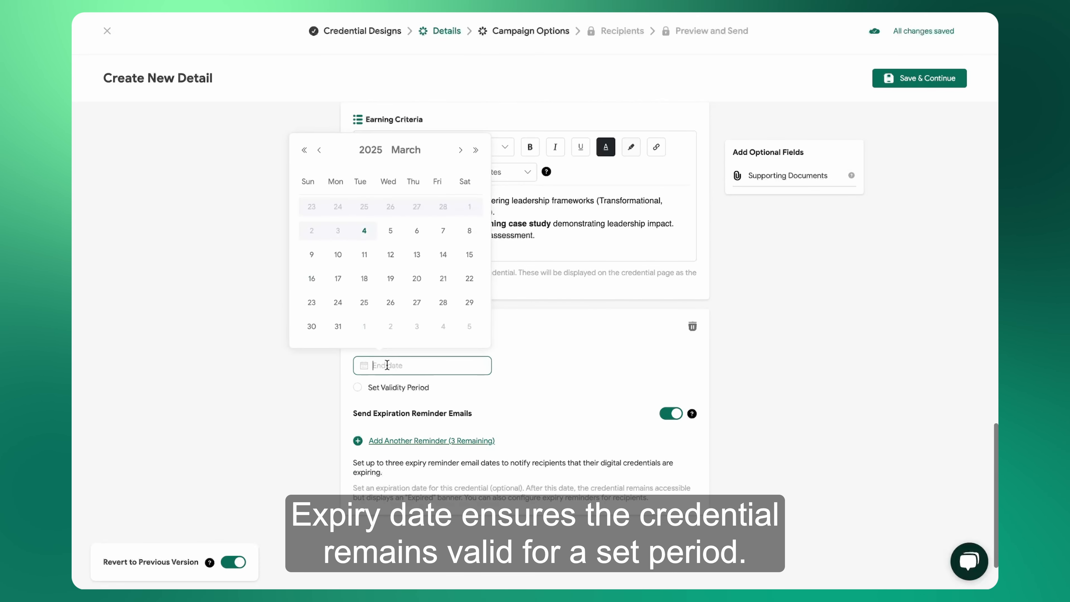
pyautogui.click(358, 387)
pyautogui.click(468, 397)
# Add three expiration reminder emails for 10, 5 and 2 days before the expiration date.
pyautogui.click(458, 502)
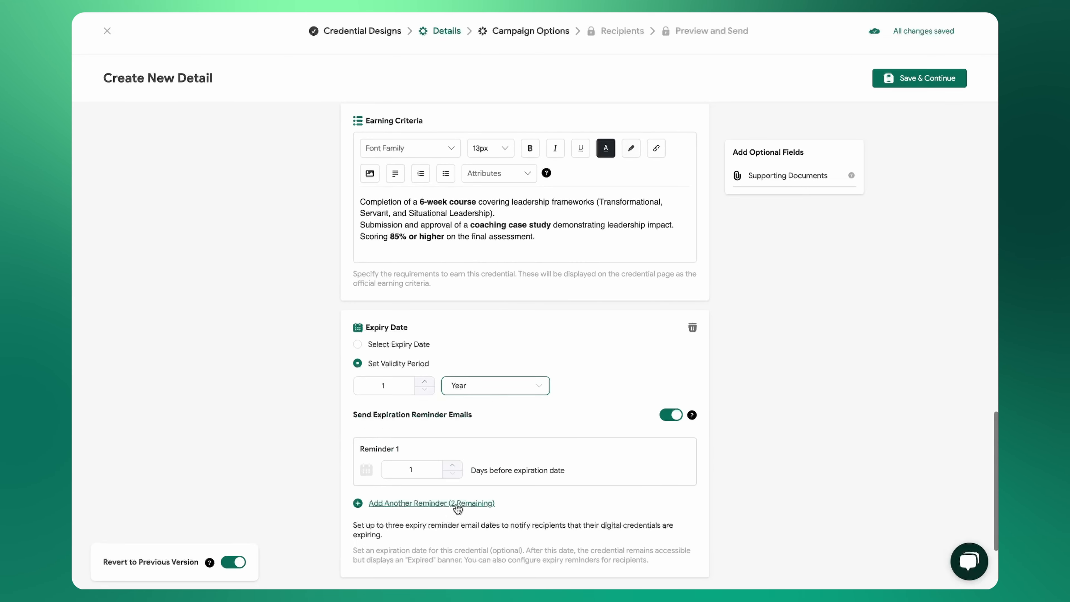
pyautogui.scroll(-3, 579, 432)
pyautogui.click(671, 304)
pyautogui.click(670, 392)
pyautogui.click(461, 479)
pyautogui.click(458, 541)
pyautogui.click(450, 444)
pyautogui.click(453, 504)
pyautogui.click(453, 503)
pyautogui.click(452, 503)
pyautogui.click(452, 504)
pyautogui.scroll(-2, 511, 479)
pyautogui.click(453, 481)
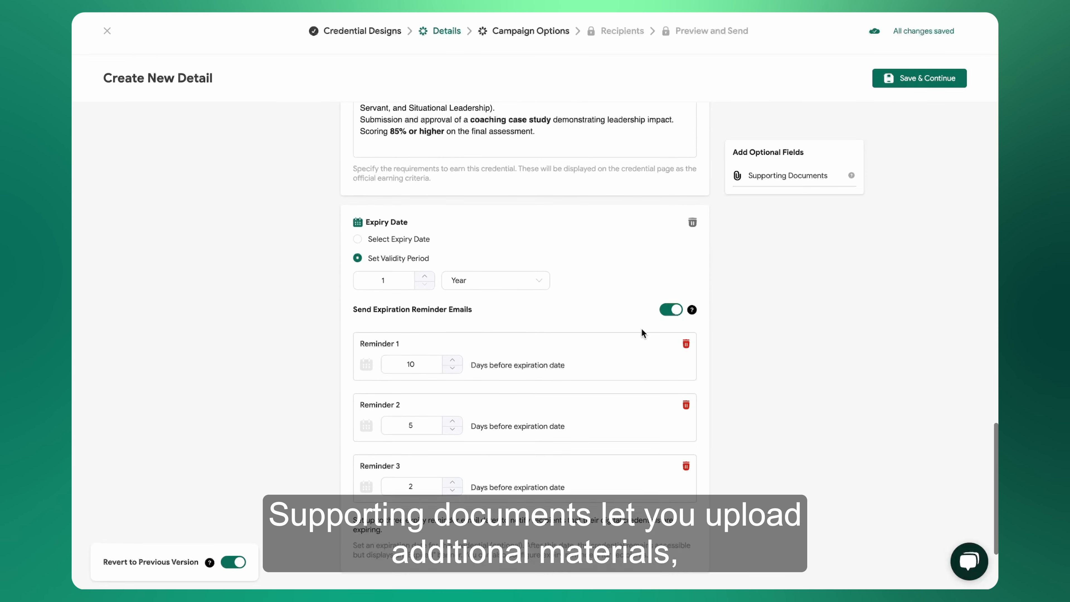
# Add a supporting document titled "Example Document" with the URL example.com, and save the credential details.
pyautogui.scroll(-1, 642, 333)
pyautogui.click(787, 175)
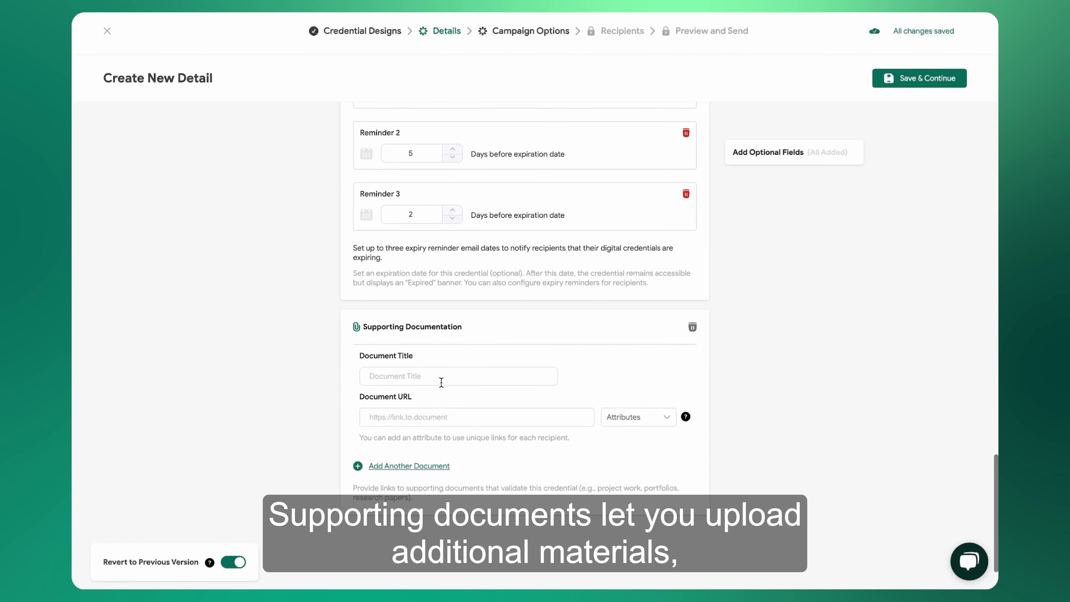
pyautogui.click(417, 376)
pyautogui.write('Example Document')
pyautogui.click(395, 416)
pyautogui.write('example.com')
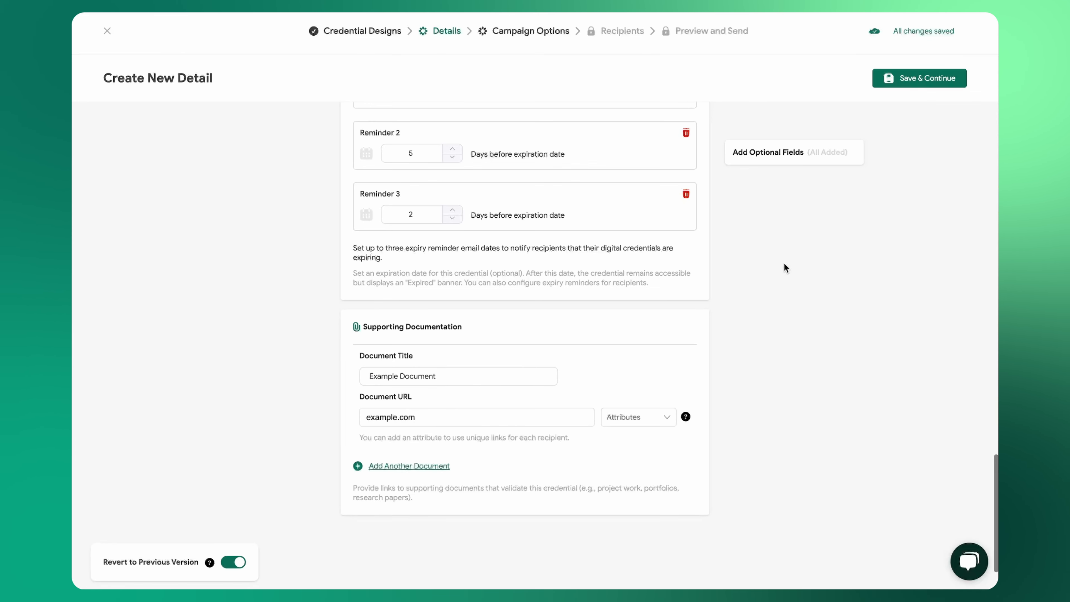
pyautogui.click(901, 77)
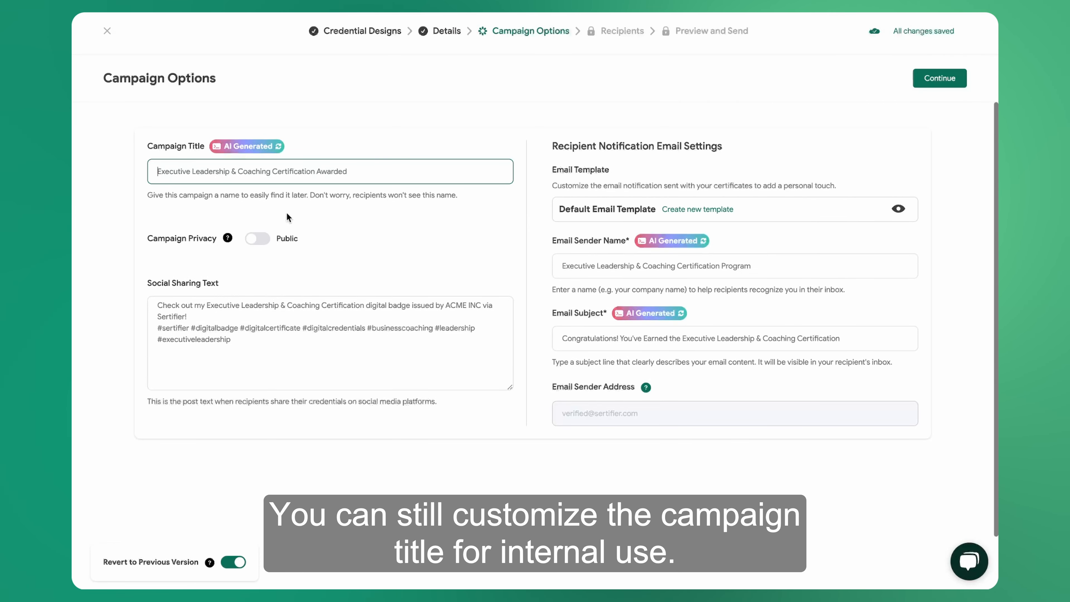
# Insert a blank line before the hashtags in the social sharing text and append #acmeinc.
pyautogui.click(253, 238)
pyautogui.click(252, 239)
pyautogui.click(203, 316)
pyautogui.press('Return')
pyautogui.click(234, 353)
pyautogui.write('#acm')
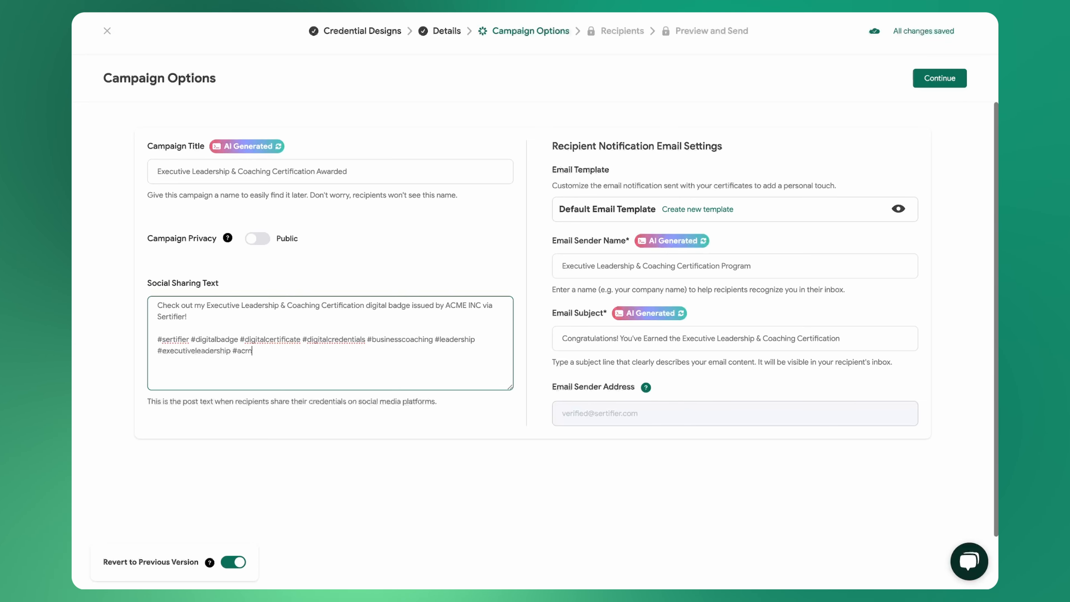
pyautogui.write('einc')
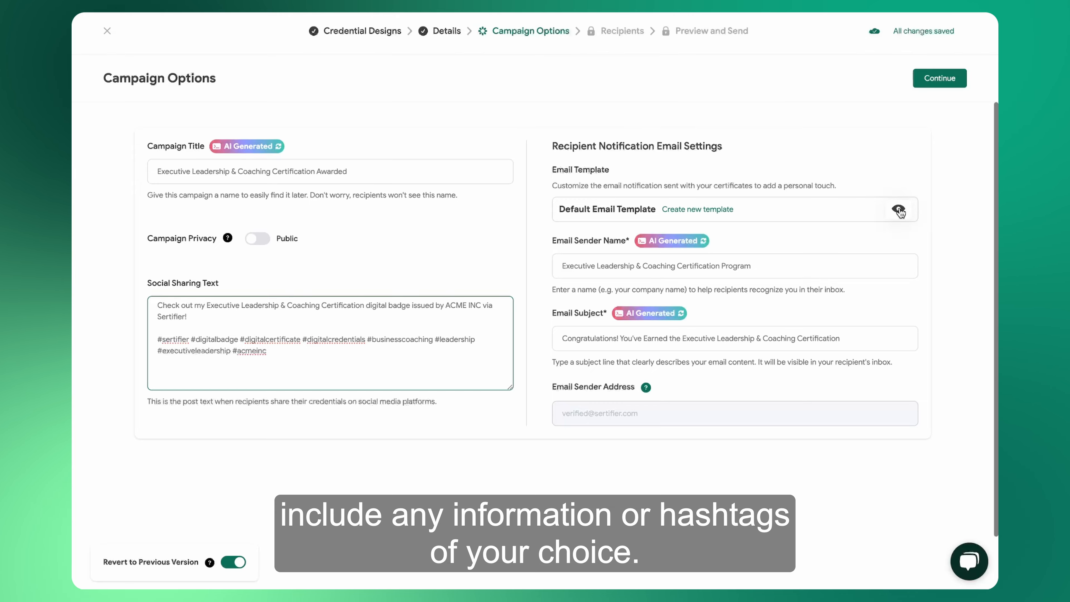
# Preview the default email template from start to end and close the preview.
pyautogui.click(898, 211)
pyautogui.scroll(-4, 546, 268)
pyautogui.scroll(4, 546, 268)
pyautogui.click(940, 77)
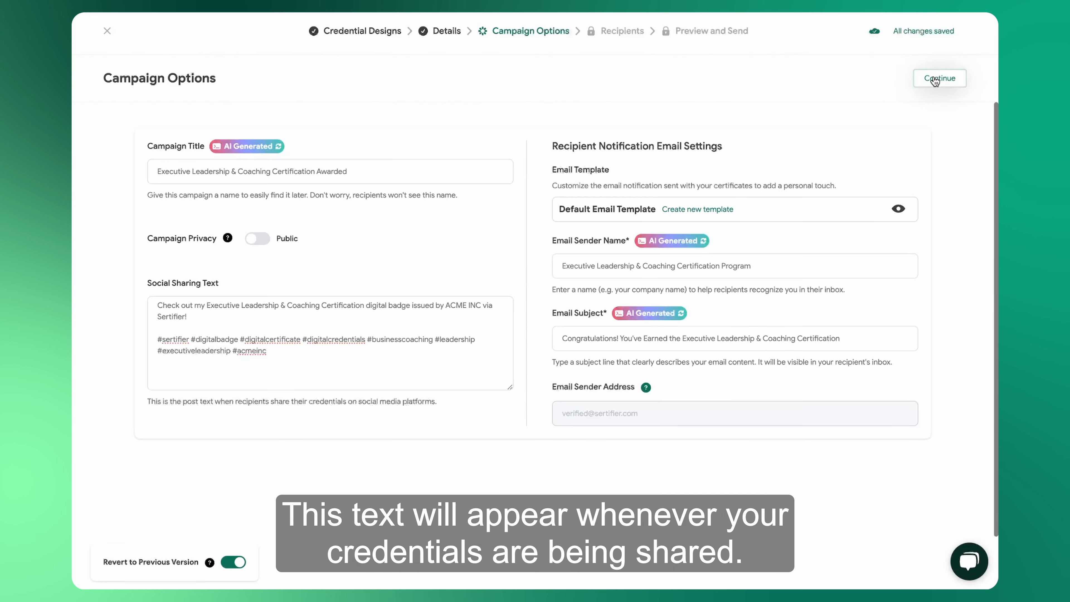
# Start a new email template, view its Expiration and Update emails, and return to the Delivery Email.
pyautogui.click(683, 212)
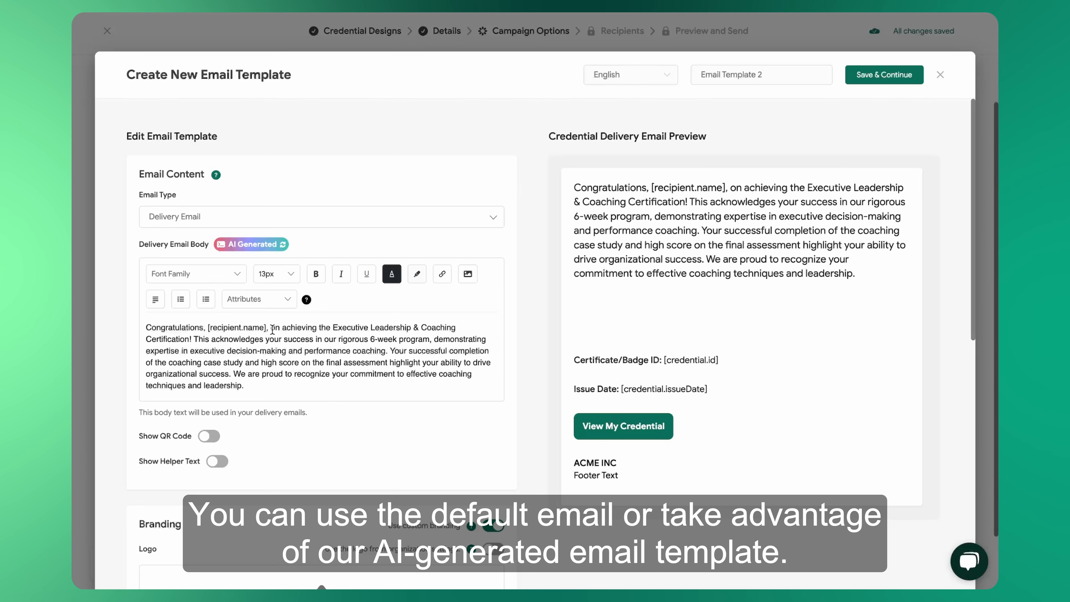
pyautogui.click(318, 226)
pyautogui.click(189, 273)
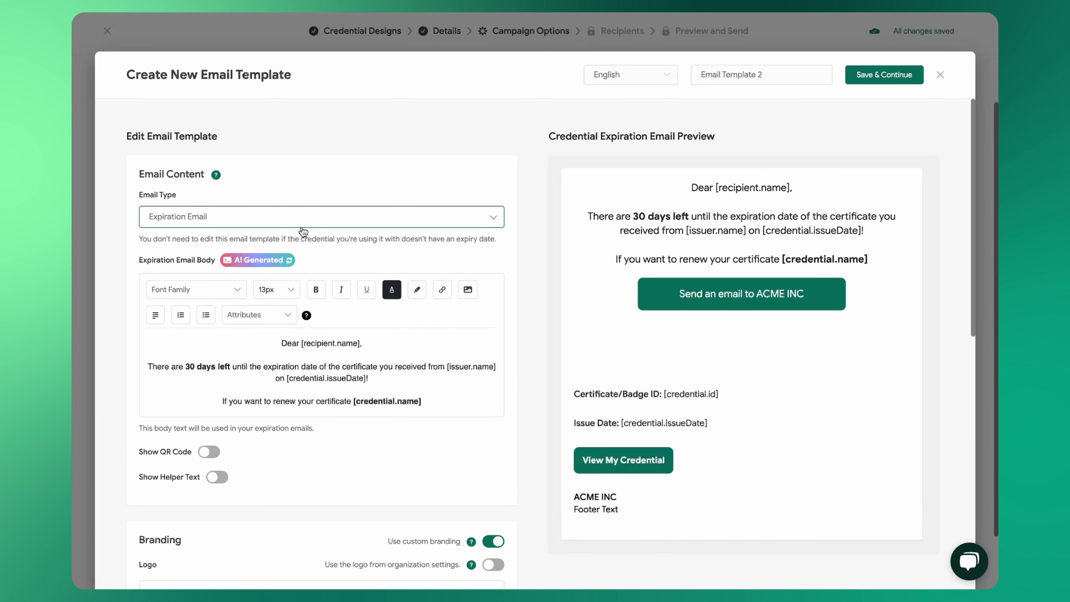
pyautogui.click(323, 216)
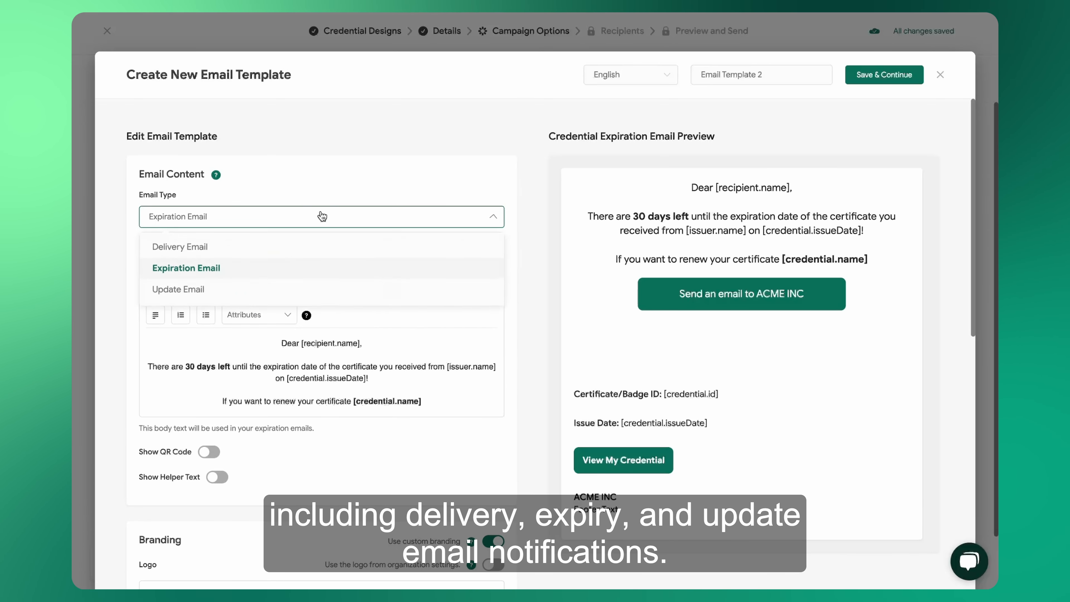
pyautogui.click(186, 294)
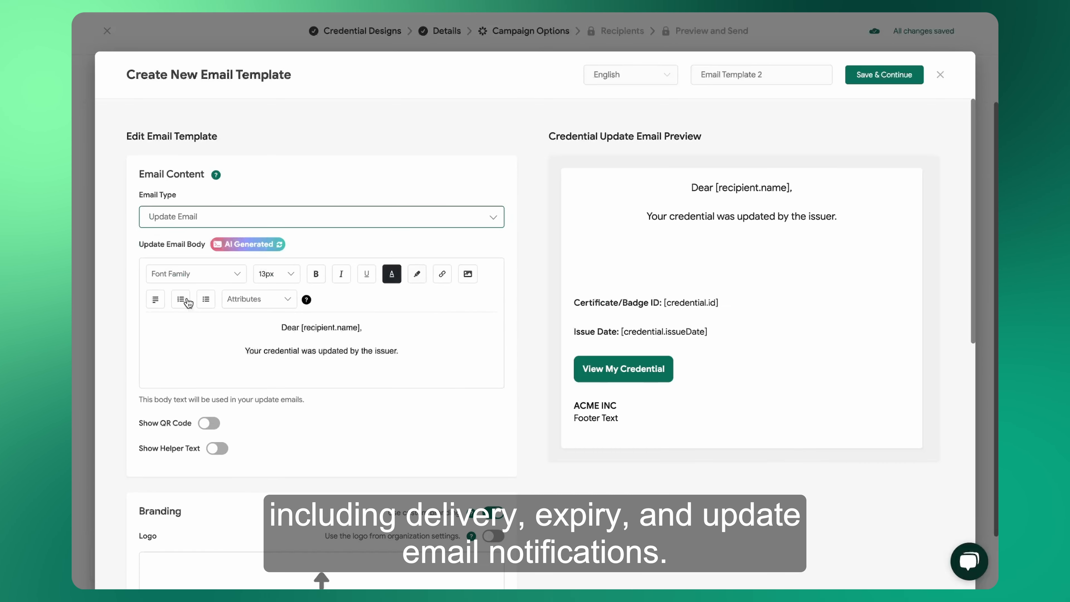
pyautogui.click(263, 222)
pyautogui.click(225, 247)
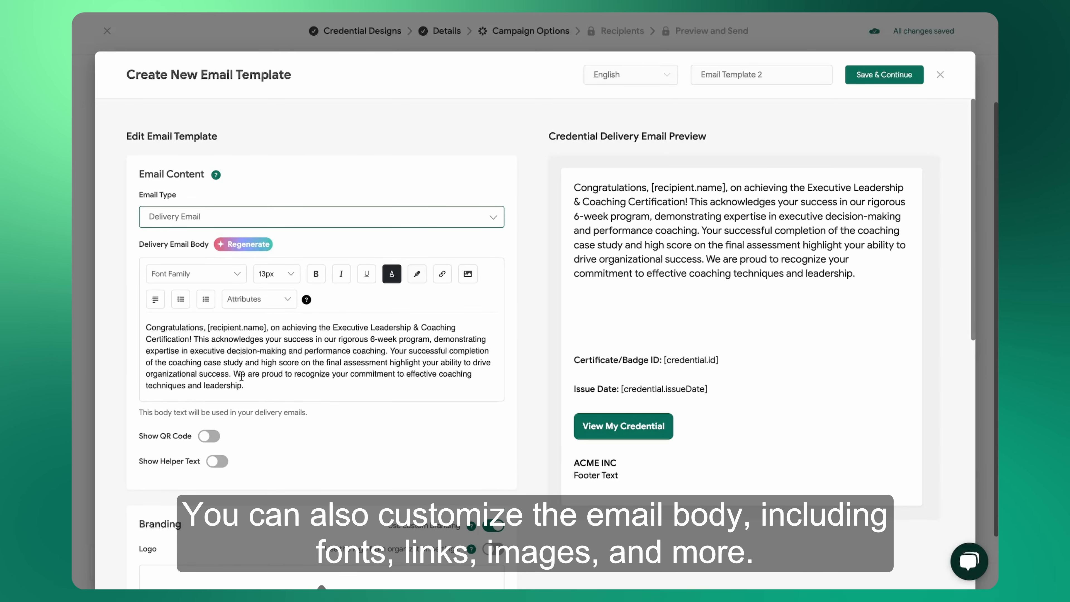
# Show the QR code and helper text in the delivery email and check the email preview.
pyautogui.scroll(-1, 231, 388)
pyautogui.click(208, 426)
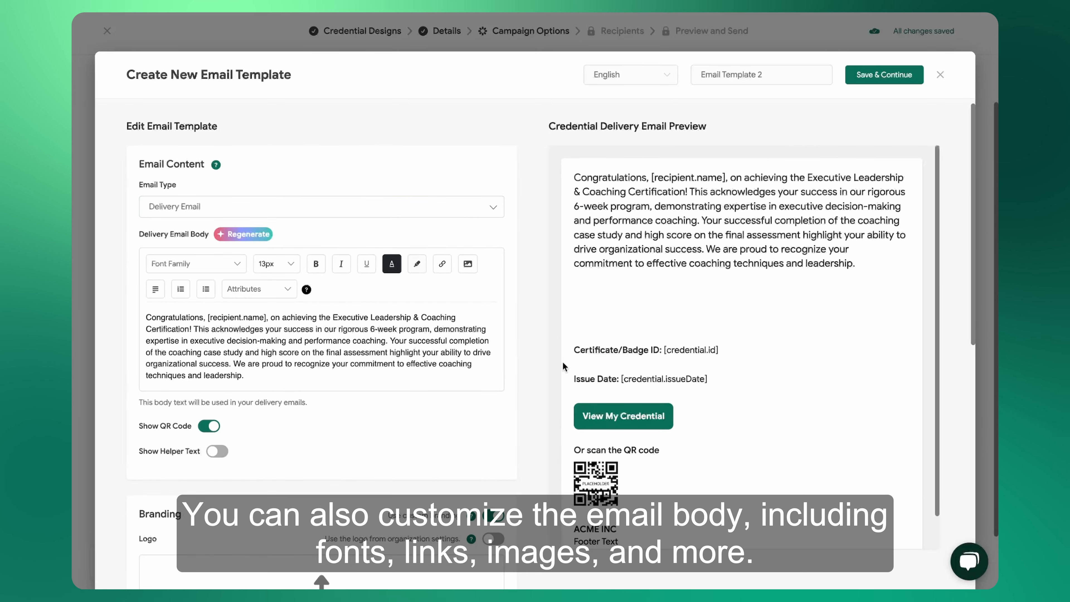
pyautogui.scroll(-1, 644, 370)
pyautogui.click(215, 449)
pyautogui.scroll(-15, 726, 340)
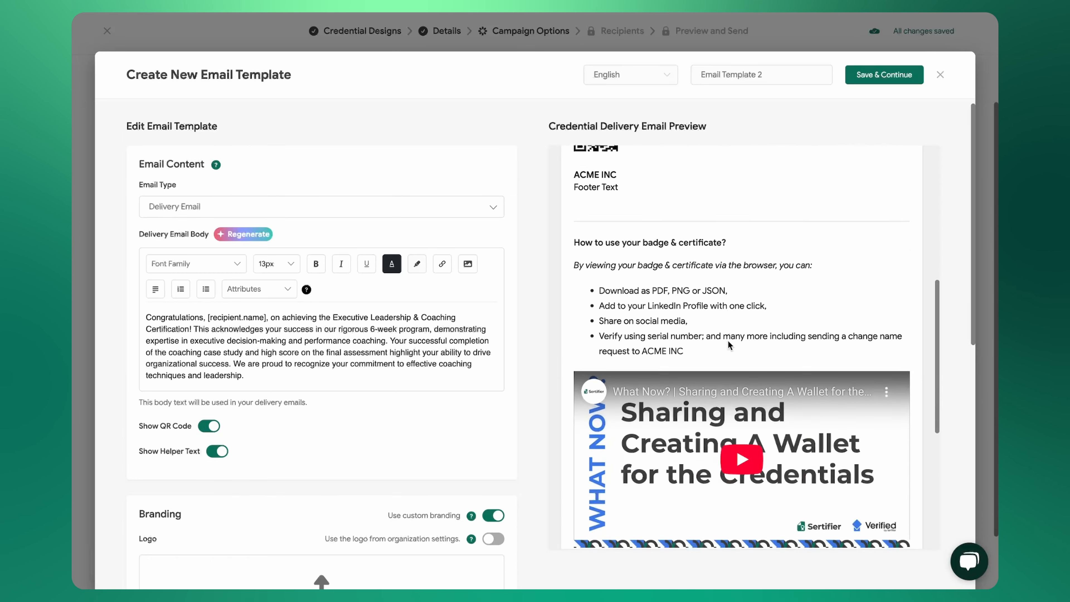
pyautogui.scroll(20, 726, 340)
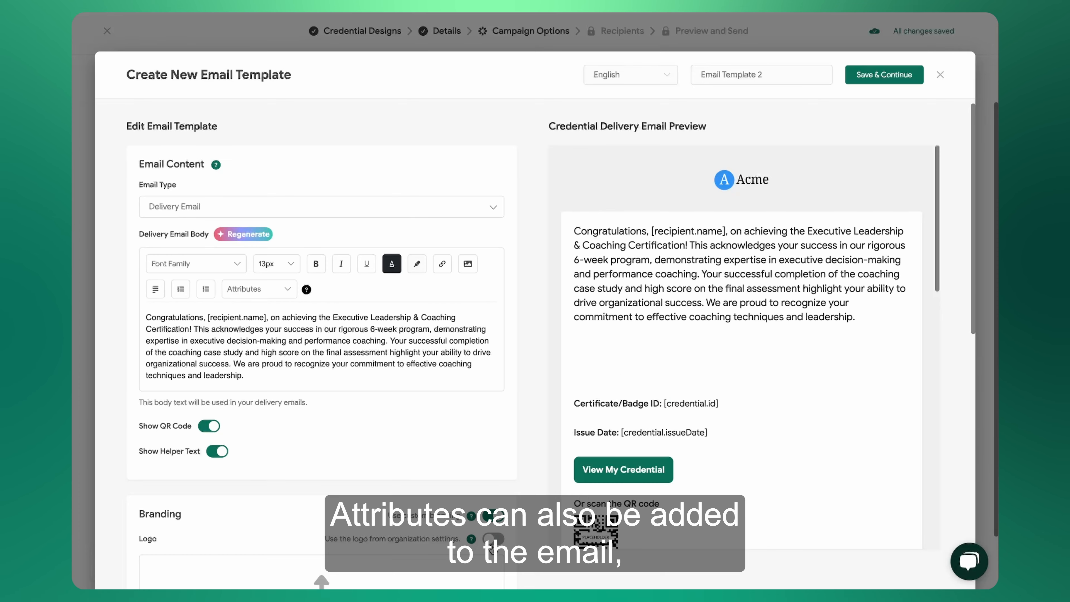
# Use the logo from organization settings at Large size and set the button text to "My Credential".
pyautogui.moveTo(432, 494)
pyautogui.scroll(-4, 397, 412)
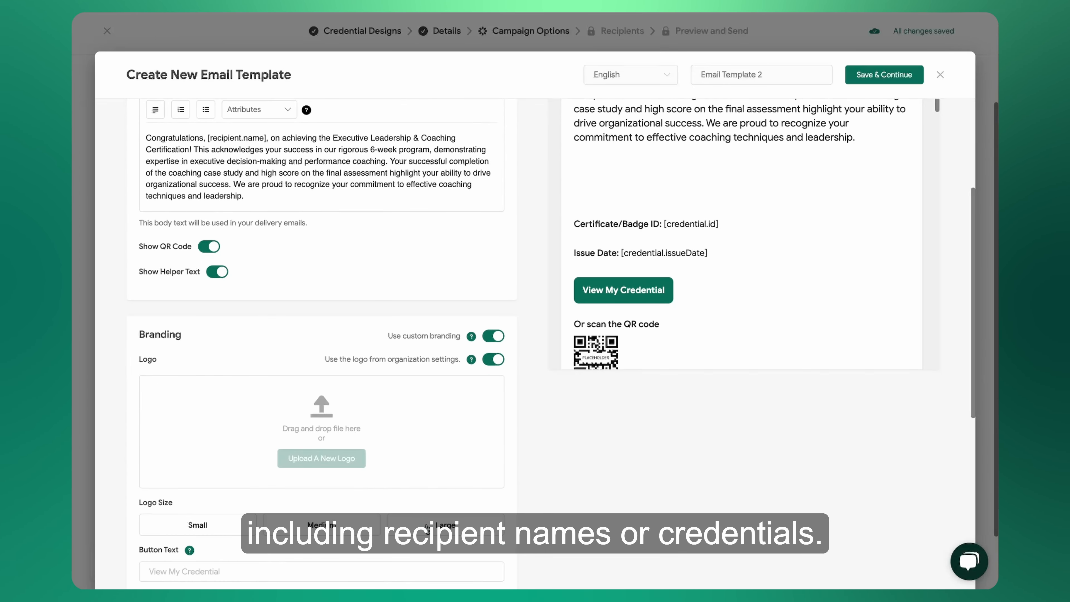
pyautogui.scroll(4, 668, 302)
pyautogui.scroll(-10, 353, 368)
pyautogui.click(351, 325)
pyautogui.write('My Credential')
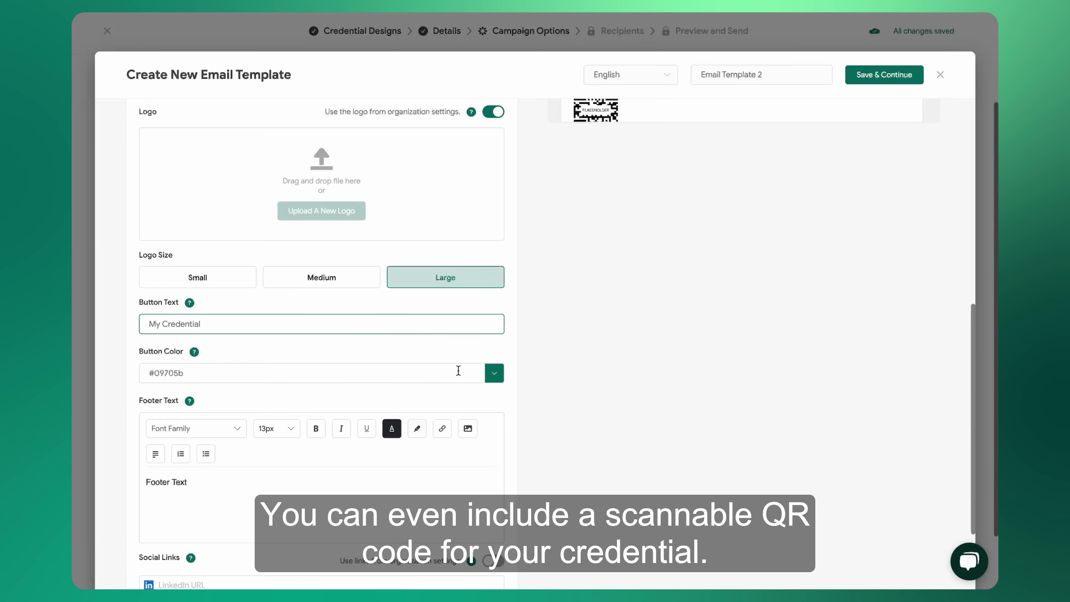
# Set the email's button color to blue #44A1ED and check it in the preview.
pyautogui.click(493, 373)
pyautogui.click(586, 449)
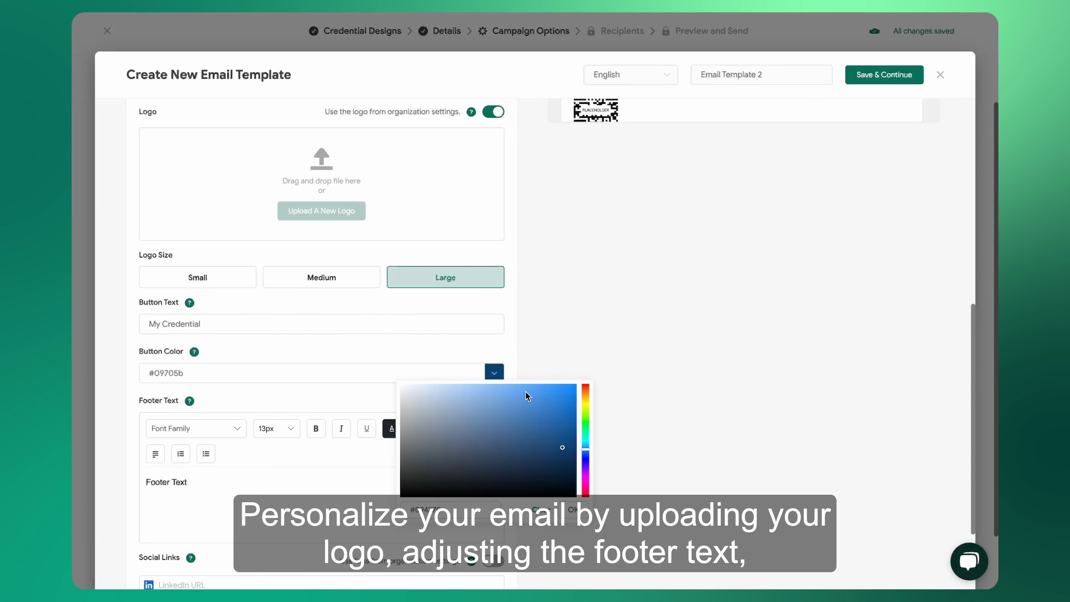
pyautogui.click(571, 505)
pyautogui.scroll(8, 489, 512)
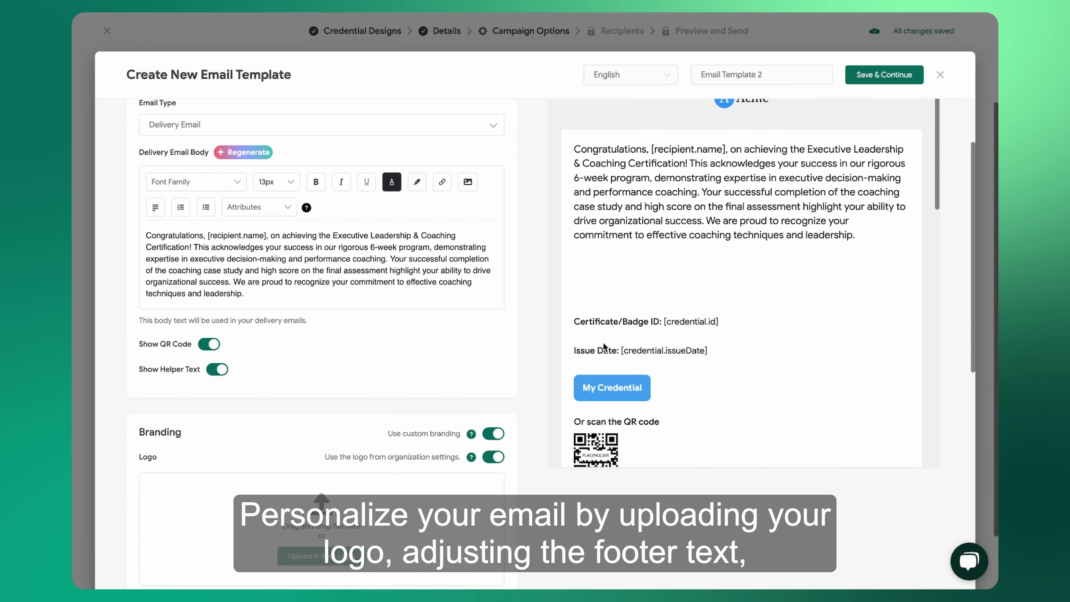
# View the LinkedIn, X, Facebook and Instagram link fields of the email template.
pyautogui.scroll(-11, 471, 422)
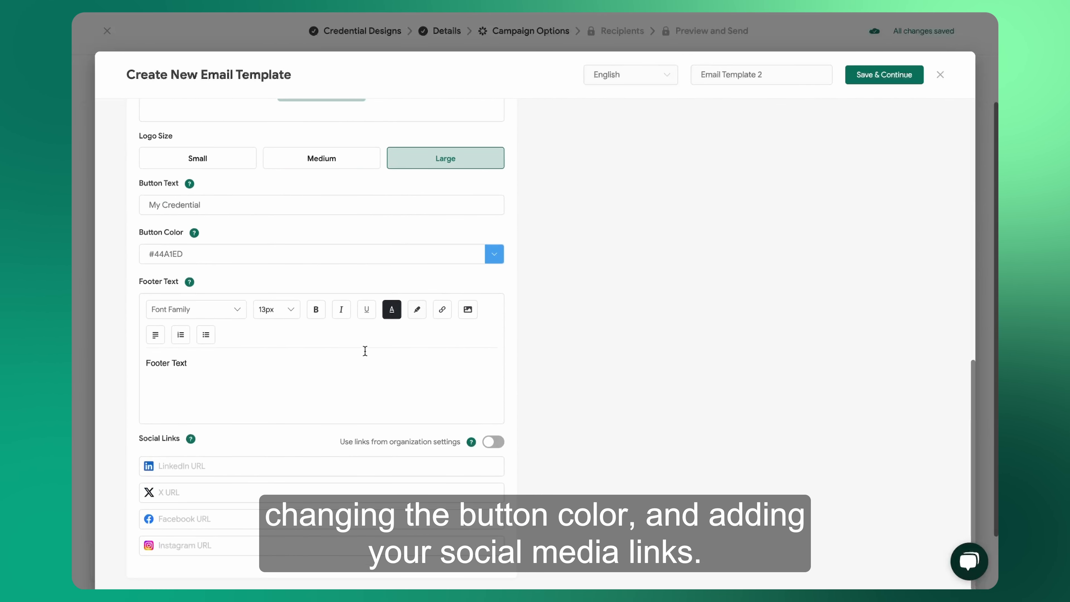
pyautogui.click(253, 465)
pyautogui.click(228, 490)
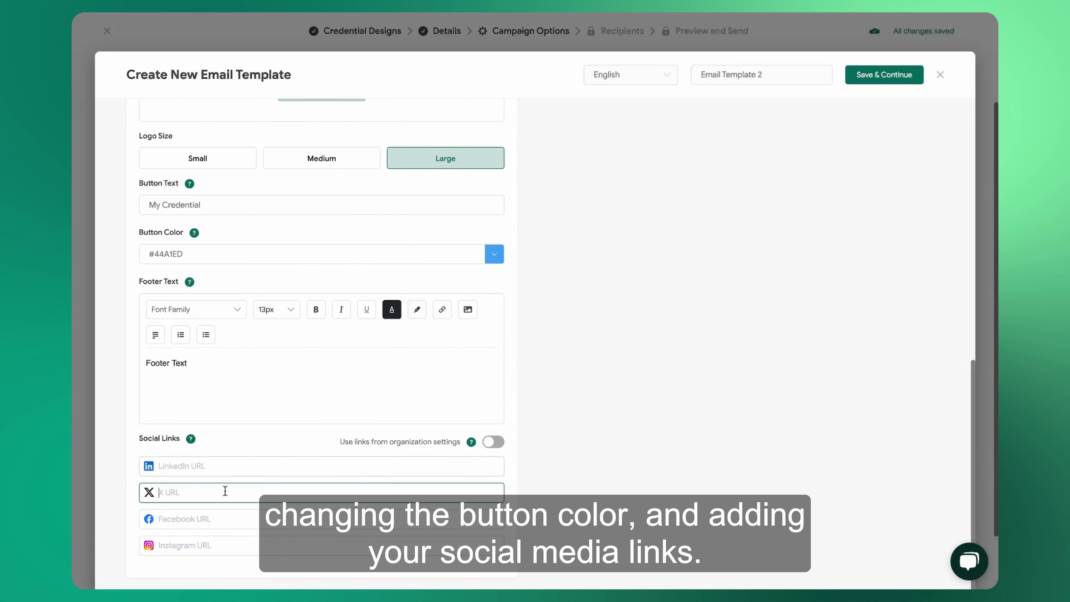
pyautogui.click(219, 519)
pyautogui.click(213, 545)
pyautogui.scroll(10, 600, 278)
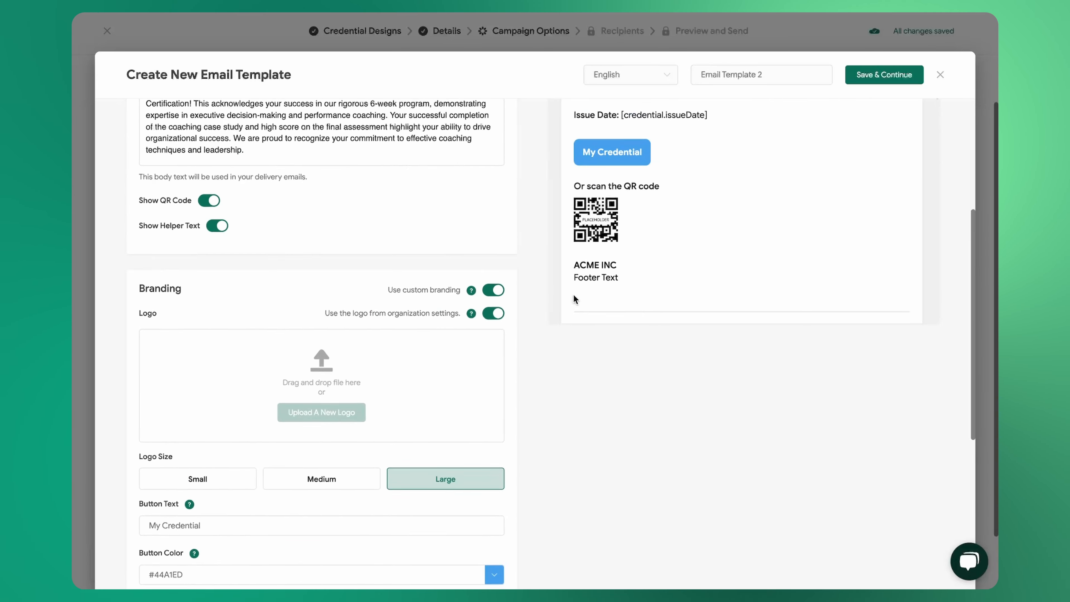
# Name the email template "Training & Coaching Email" and save it.
pyautogui.click(781, 75)
pyautogui.hotkey('ctrl', 'a')
pyautogui.write('Training & Coaching Email')
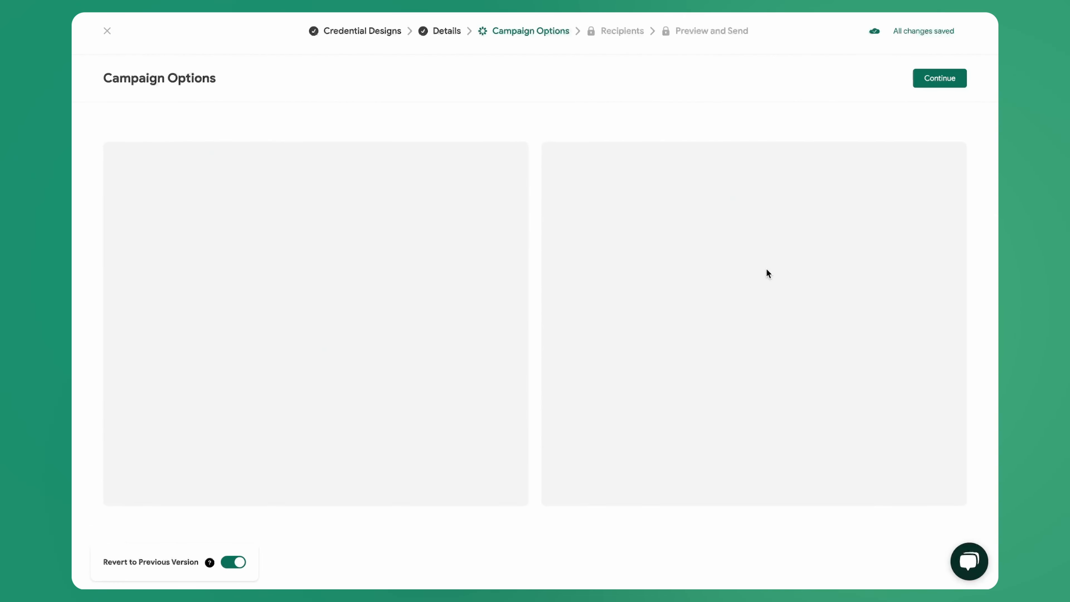
# Check the email sender name and email subject, and continue to the campaign's recipients.
pyautogui.click(766, 268)
pyautogui.click(786, 341)
pyautogui.click(942, 76)
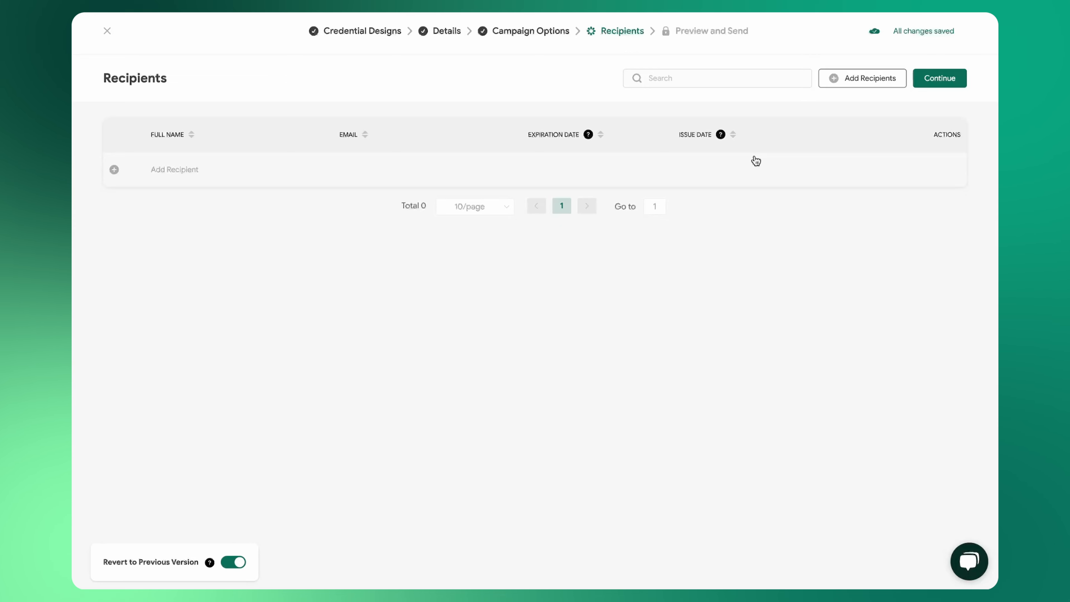
# View the existing recipients offered for import and close the selection.
pyautogui.click(860, 78)
pyautogui.click(855, 132)
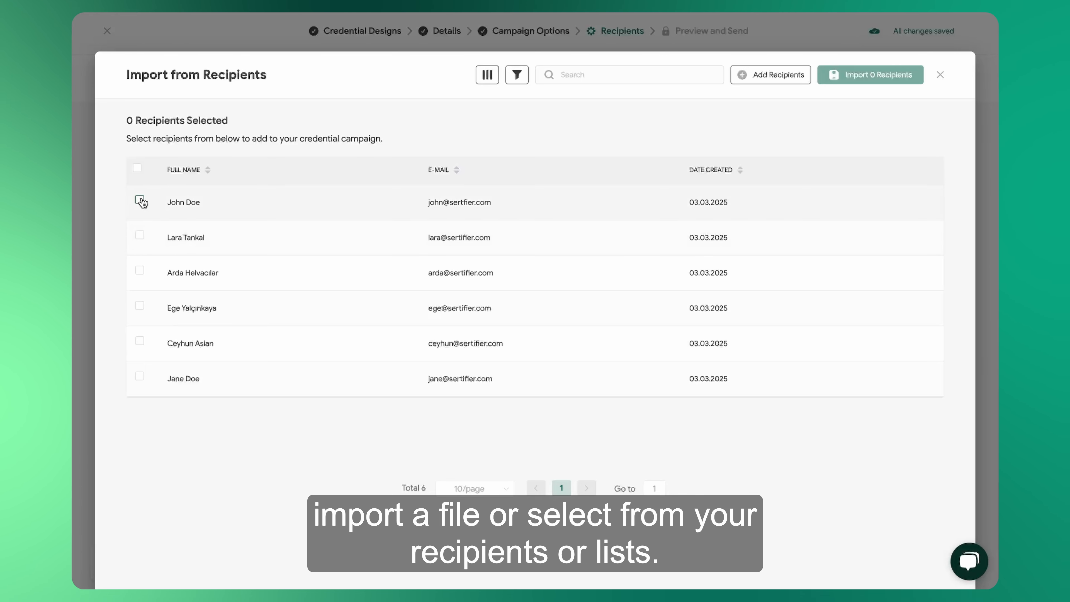
pyautogui.click(940, 76)
# Import the recipients of "List 2 - Certificates" into the campaign.
pyautogui.click(855, 83)
pyautogui.click(850, 153)
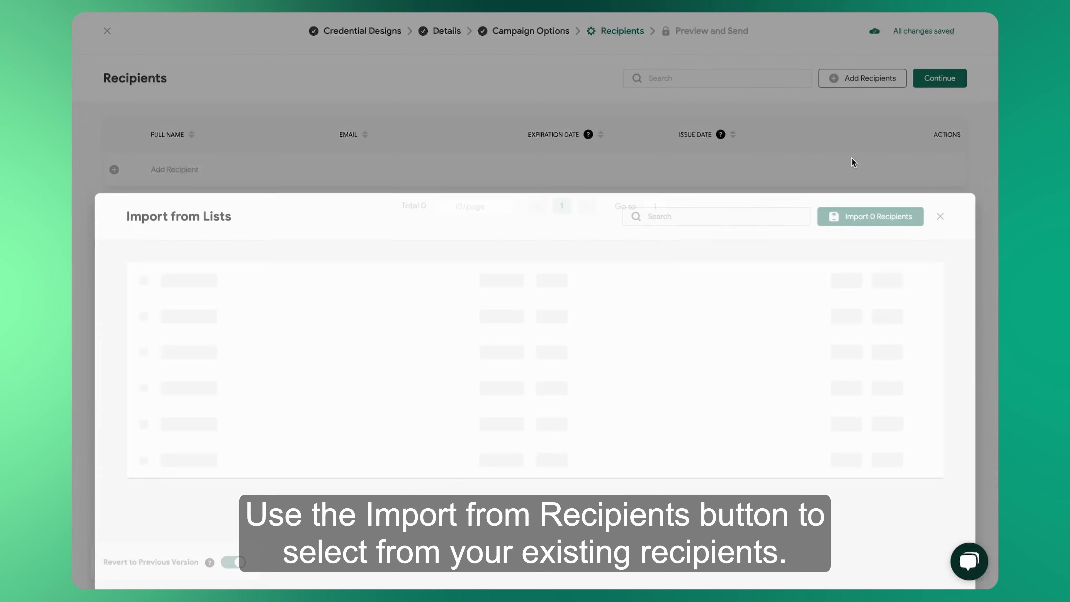
pyautogui.click(140, 236)
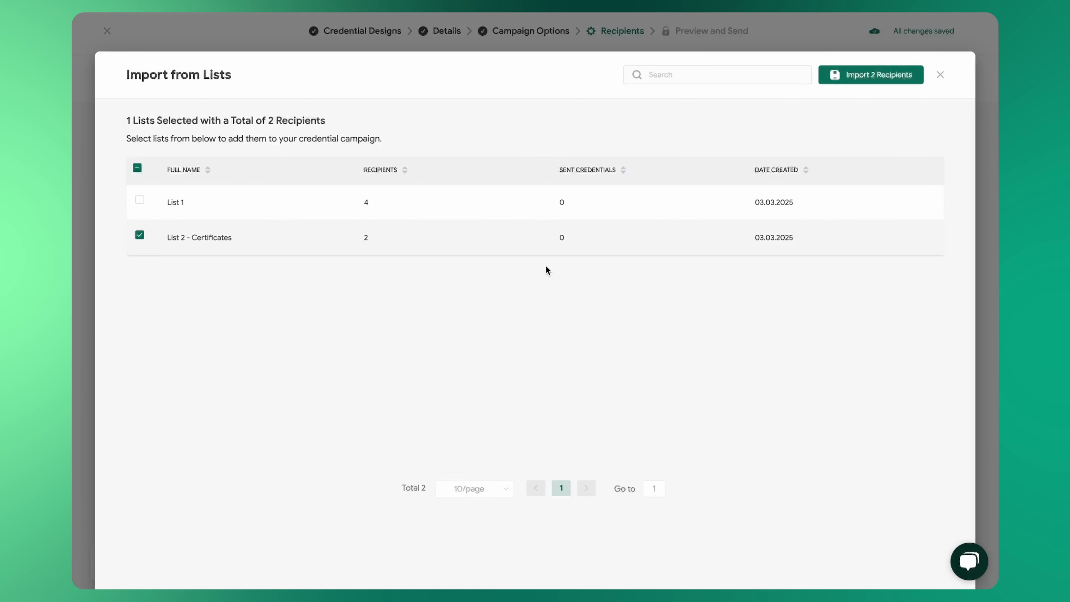
pyautogui.click(868, 66)
# Upload the recipient file Recipients List.xlsx and match its first column to the Full Name attribute.
pyautogui.click(858, 78)
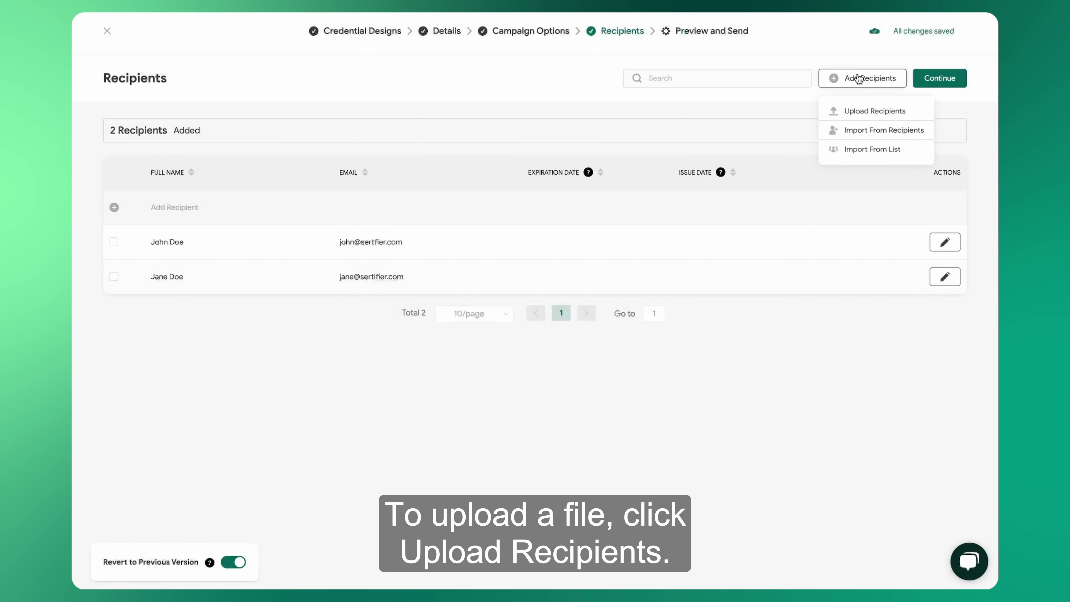
pyautogui.click(853, 112)
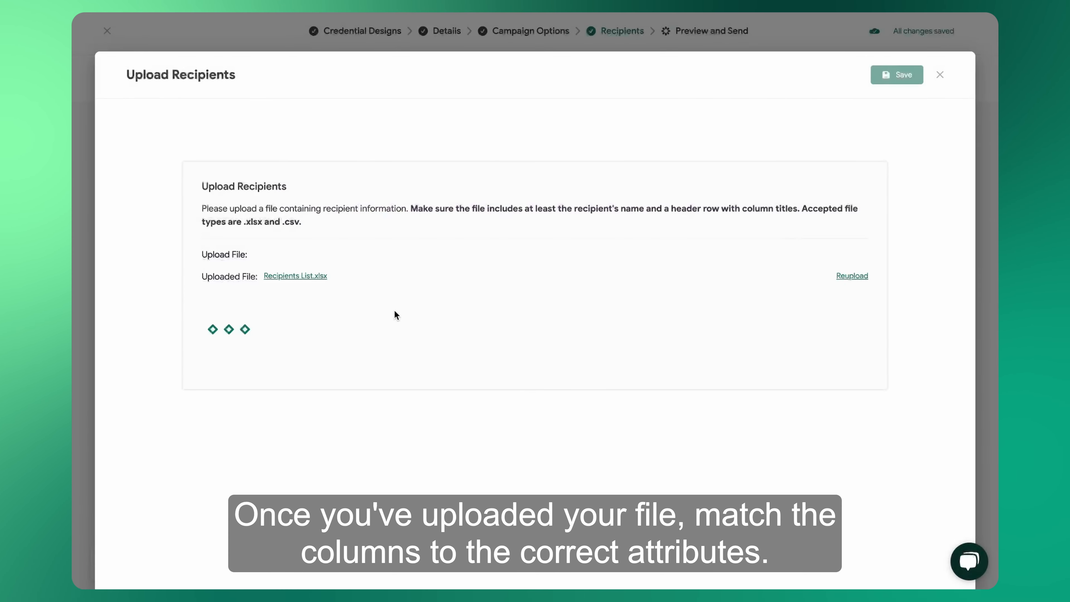
pyautogui.click(509, 255)
pyautogui.click(496, 237)
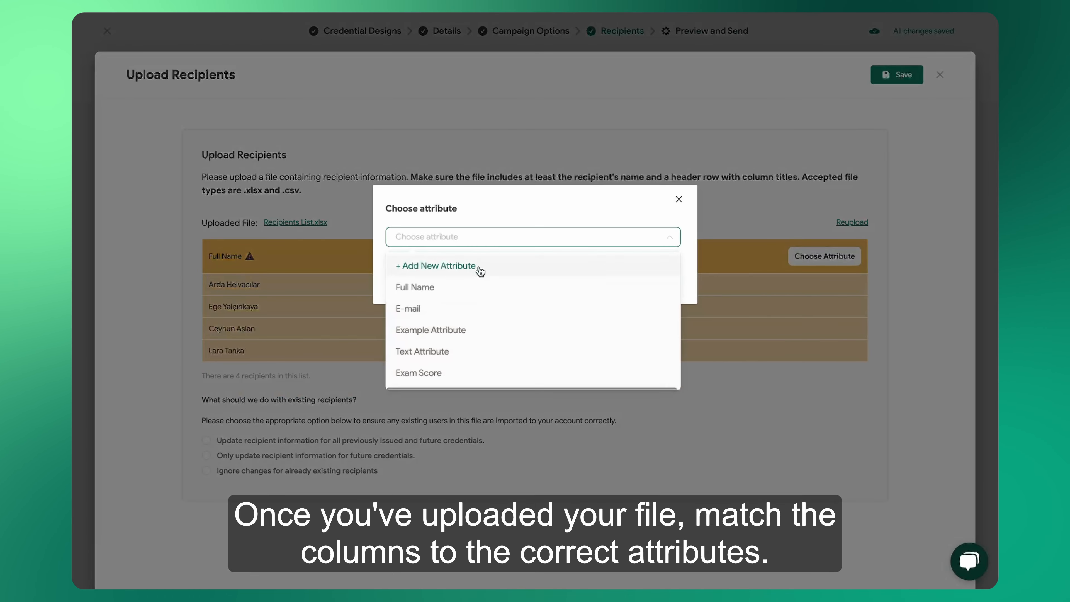
pyautogui.click(434, 287)
pyautogui.click(632, 276)
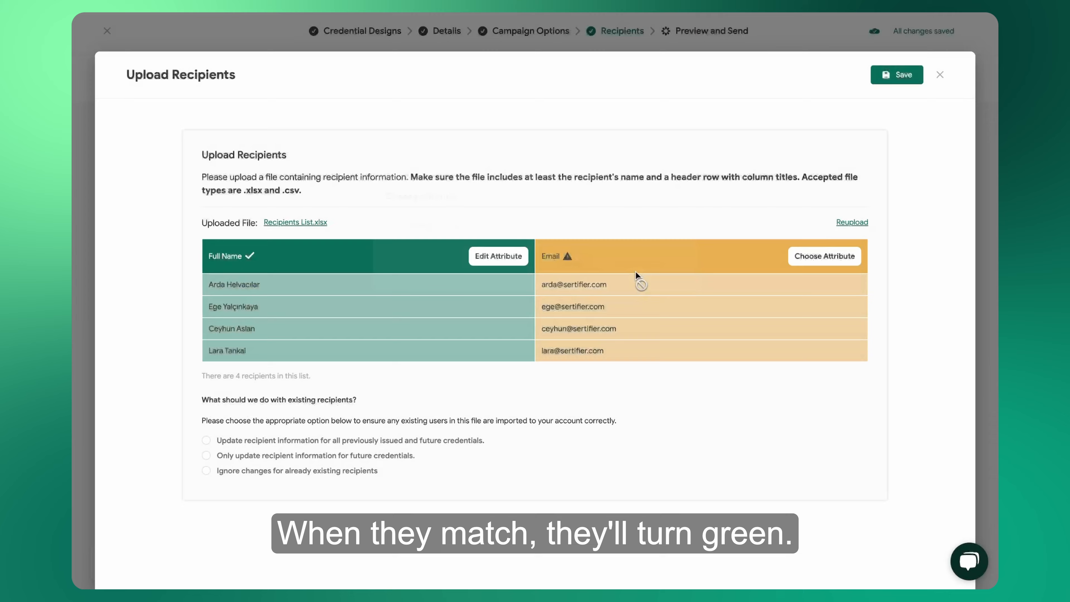
# Match the uploaded file's Email column to the E-mail attribute.
pyautogui.click(827, 256)
pyautogui.click(590, 239)
pyautogui.click(442, 308)
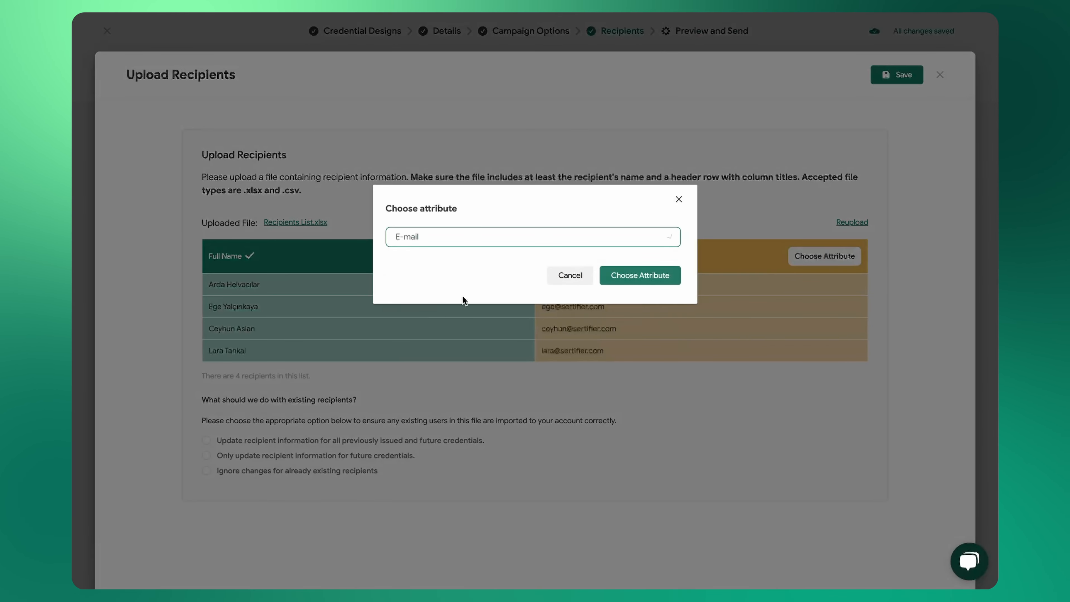
pyautogui.click(613, 279)
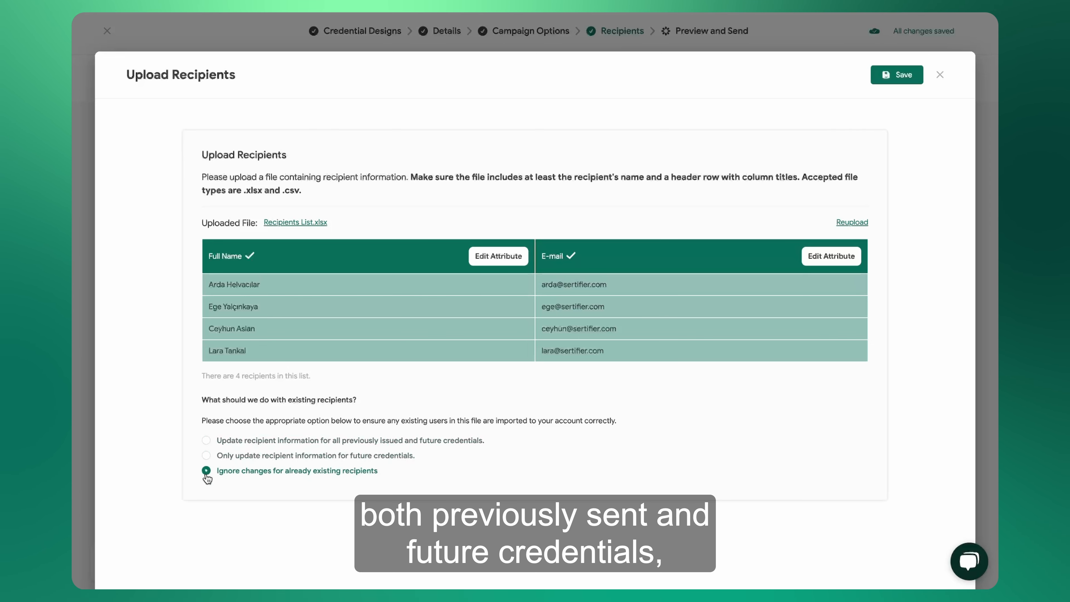
# Save the uploaded recipients into the campaign with the option "Ignore changes for already existing recipients" and confirm the import.
pyautogui.click(892, 83)
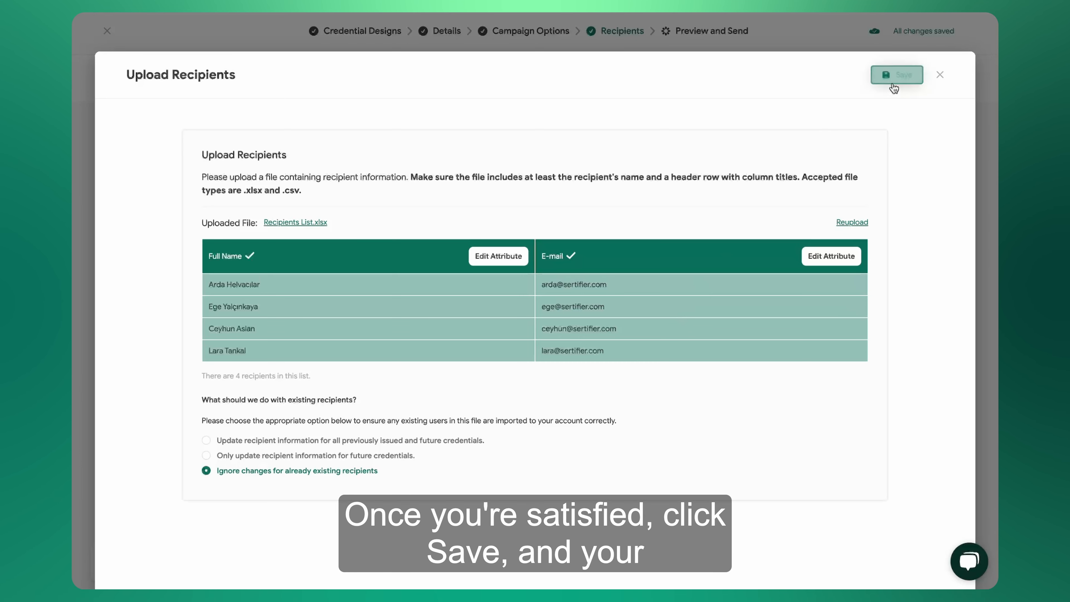
pyautogui.click(892, 84)
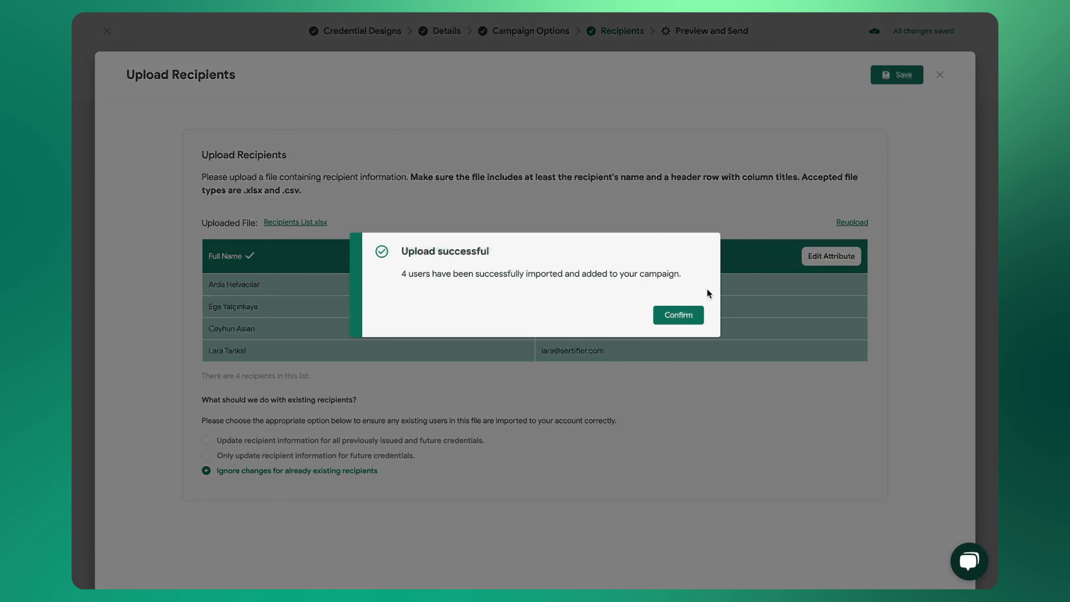
pyautogui.click(692, 310)
# Set the first listed recipient's expiration date to 26.03.2025 and issue date to 02.03.2025, save the row and continue to the campaign preview.
pyautogui.click(945, 242)
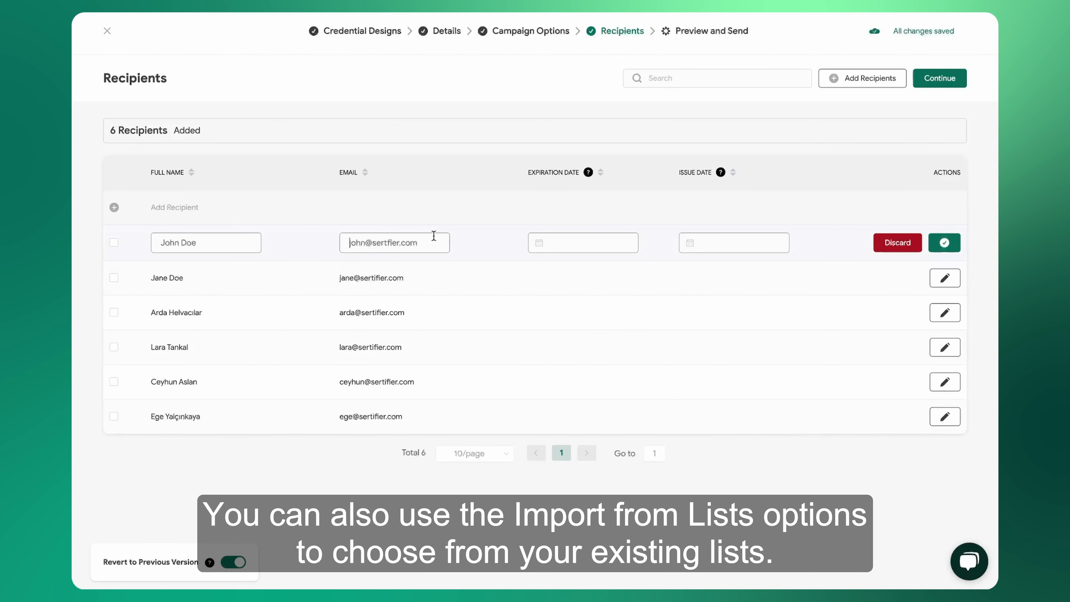
pyautogui.click(560, 247)
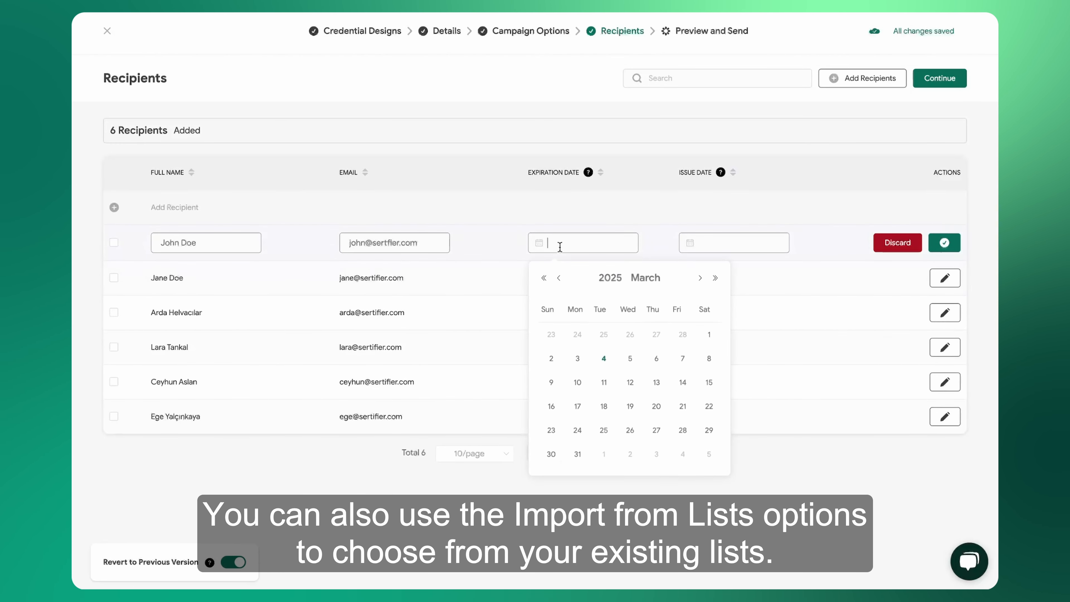
pyautogui.click(630, 431)
pyautogui.click(728, 238)
pyautogui.click(702, 359)
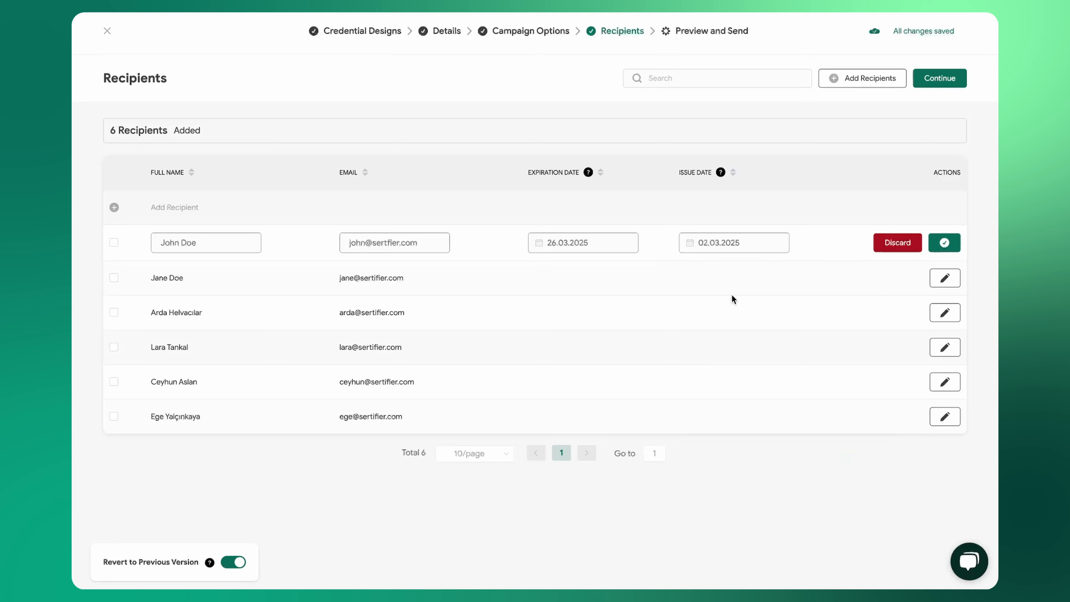
pyautogui.click(952, 244)
pyautogui.click(939, 80)
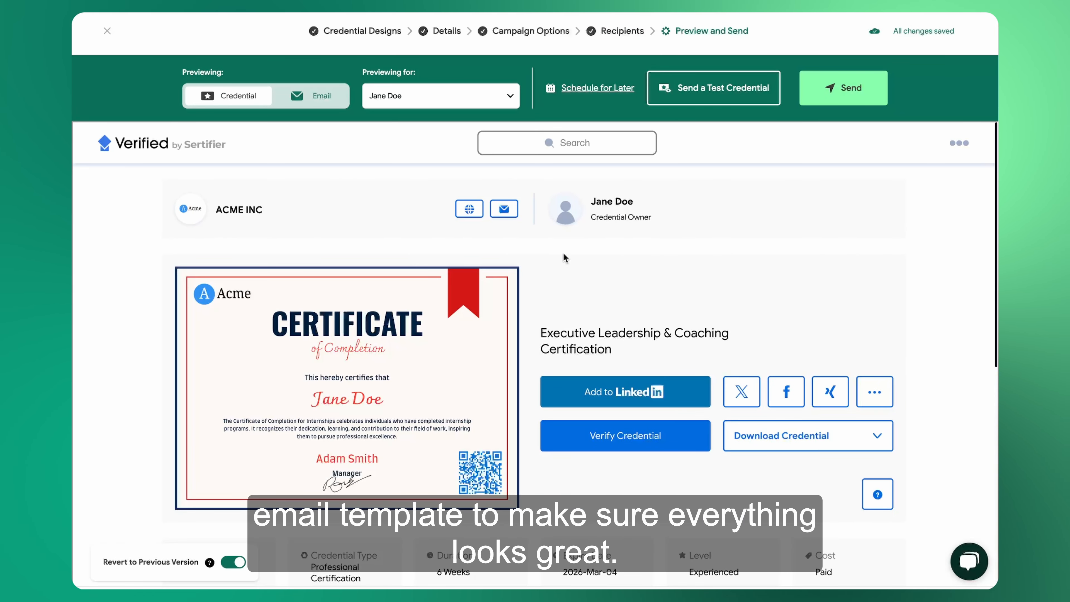
# Look through the credential preview, switch it to the recipient with the individual dates, and view that recipient's email preview.
pyautogui.scroll(-10, 563, 252)
pyautogui.scroll(7, 563, 253)
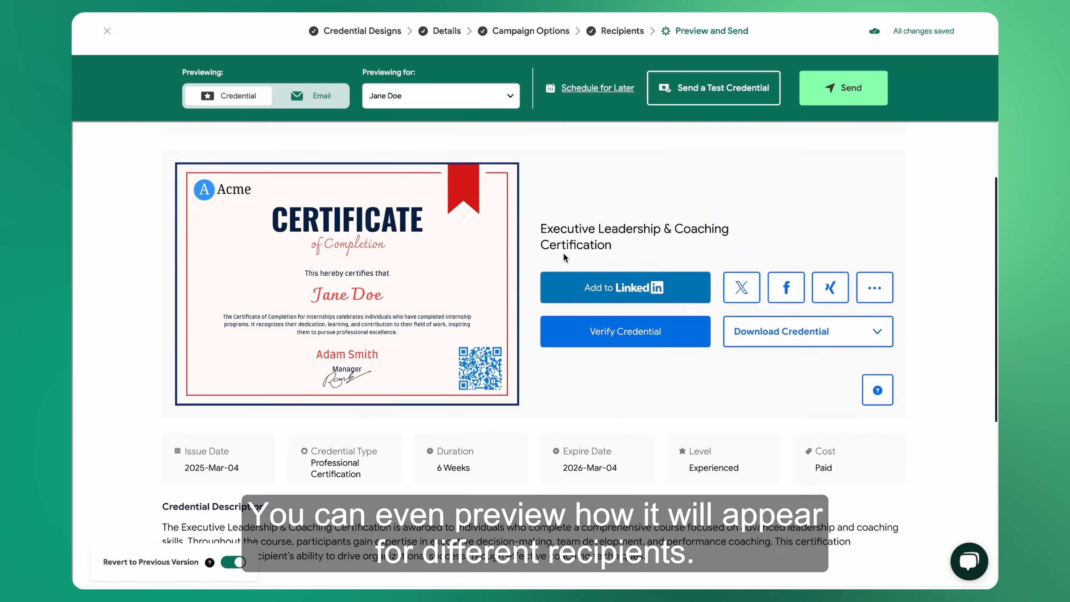
pyautogui.scroll(3, 563, 252)
pyautogui.click(402, 101)
pyautogui.click(396, 145)
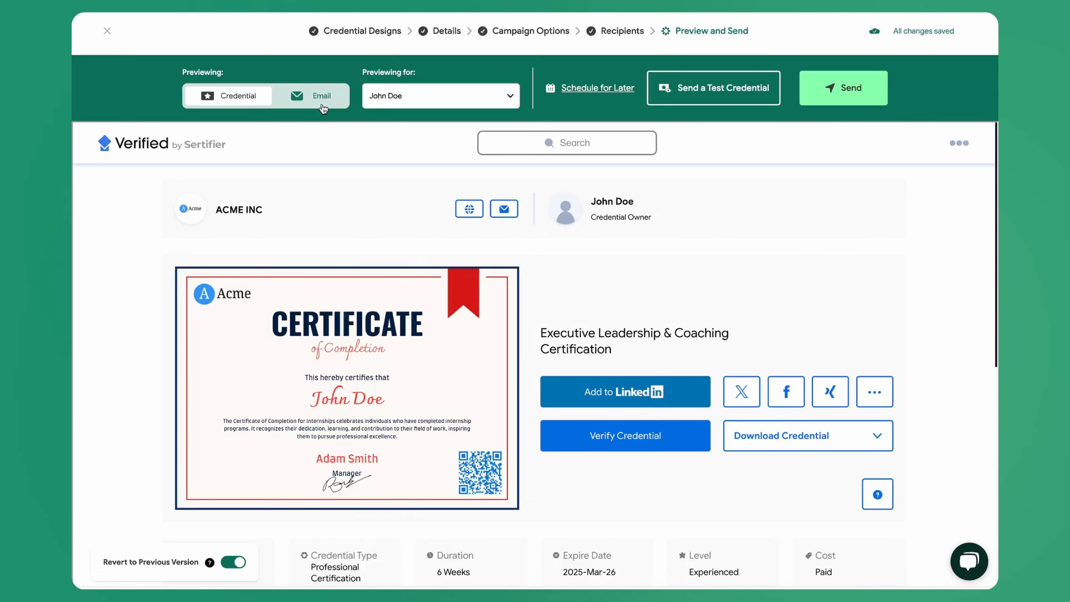
pyautogui.click(321, 96)
pyautogui.scroll(-10, 435, 273)
pyautogui.scroll(10, 435, 273)
pyautogui.click(586, 88)
pyautogui.click(386, 182)
pyautogui.click(463, 186)
pyautogui.click(412, 236)
pyautogui.click(490, 212)
pyautogui.click(571, 235)
pyautogui.click(589, 211)
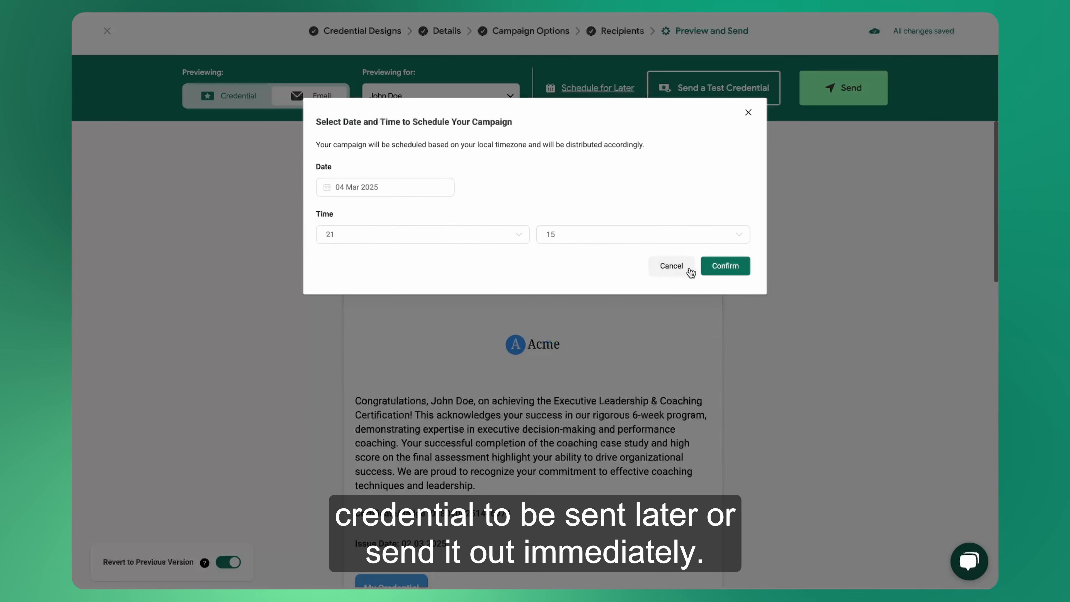
pyautogui.click(671, 268)
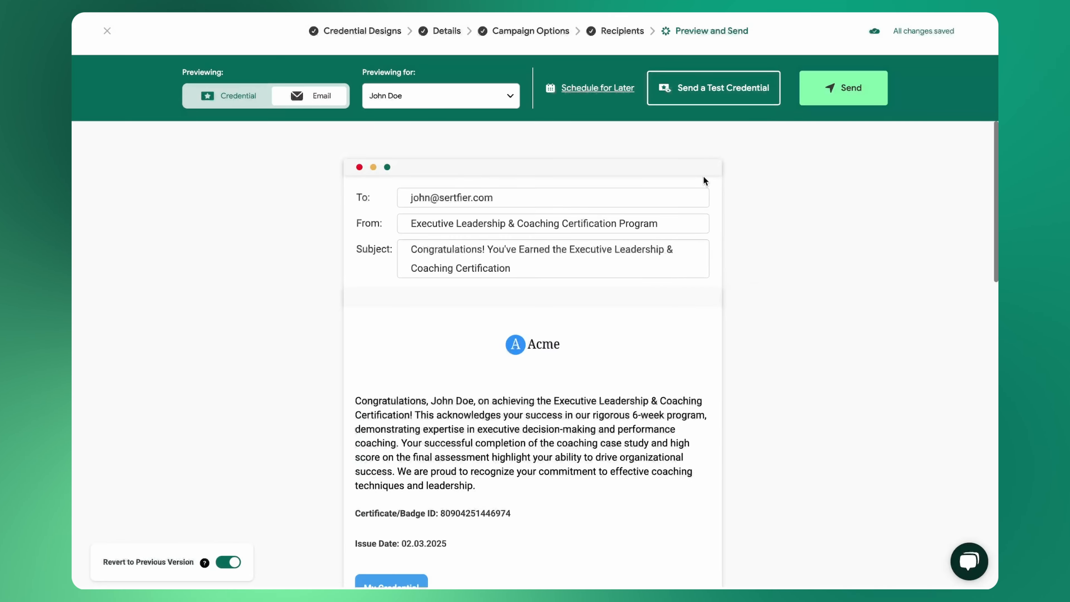
# Send a test credential to the second existing recipient in the suggestions.
pyautogui.click(707, 91)
pyautogui.click(381, 201)
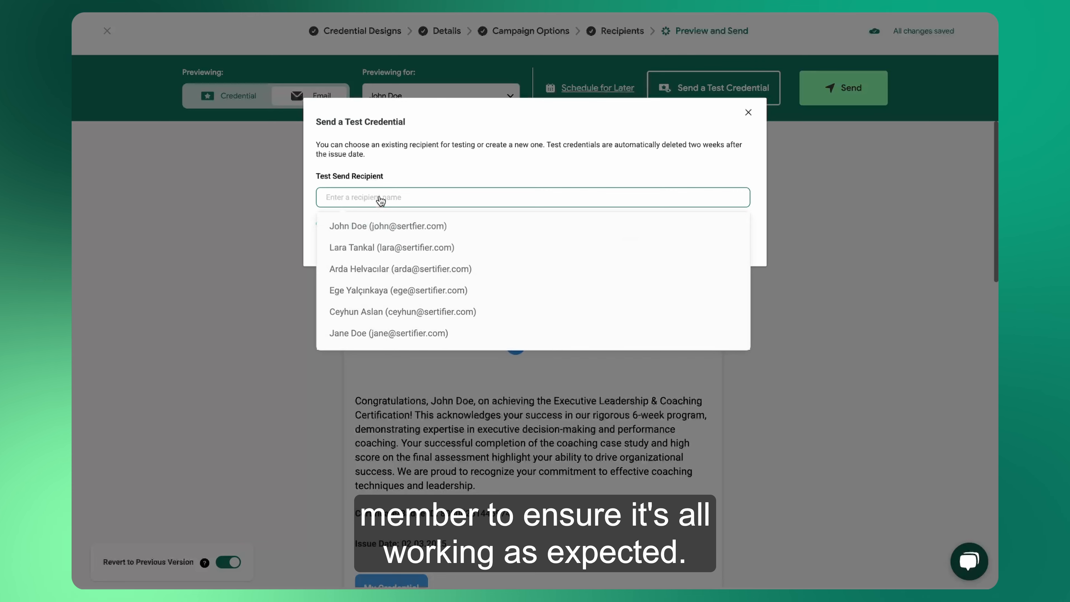
pyautogui.click(378, 247)
pyautogui.click(720, 235)
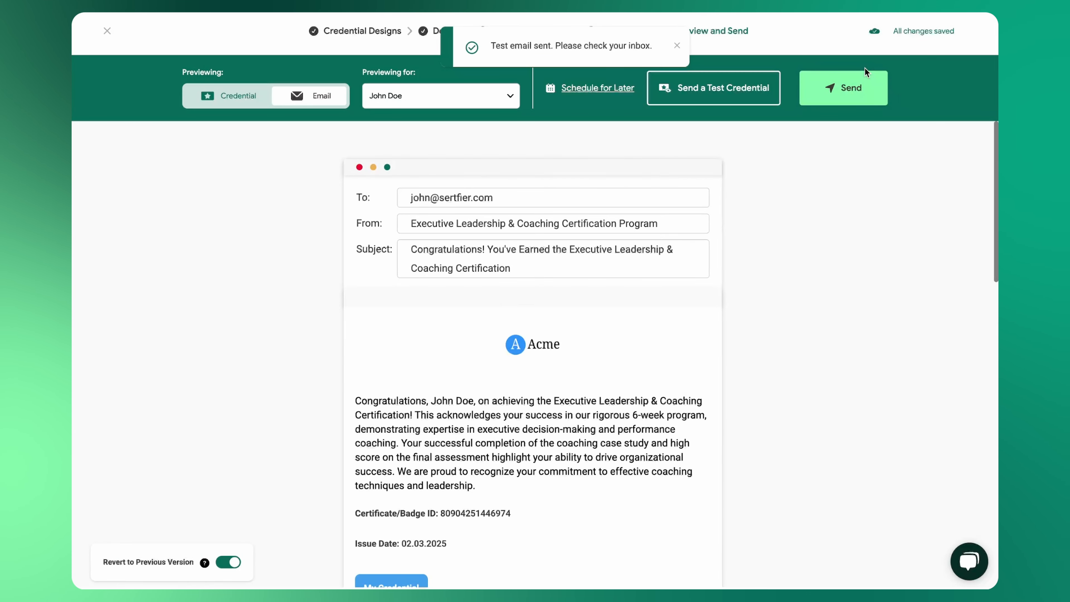
# Publish and send the campaign's credentials to all recipients immediately, and dismiss the resulting notifications.
pyautogui.click(859, 90)
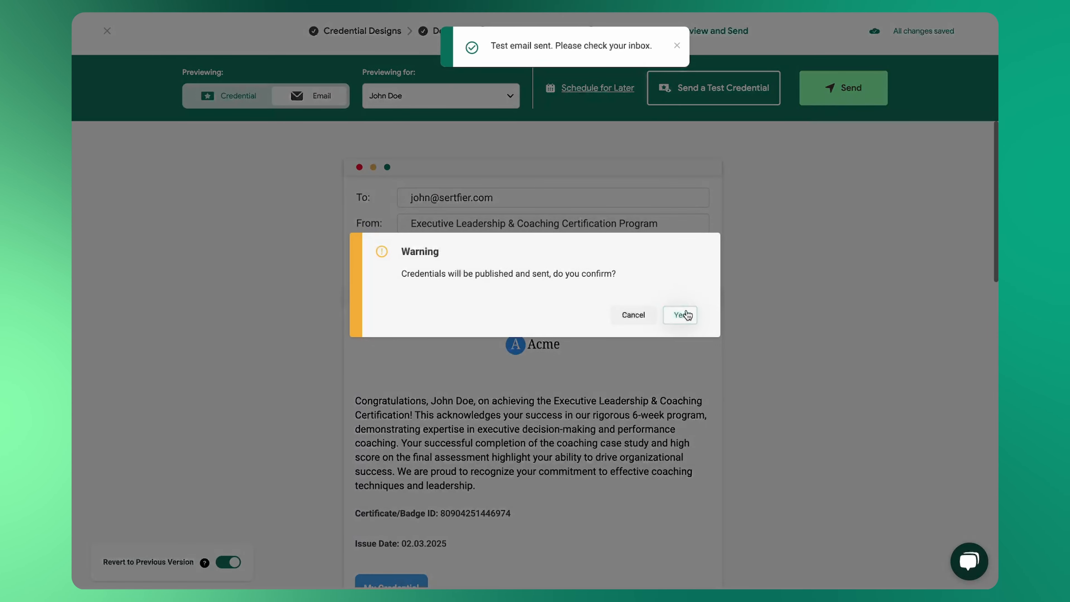
pyautogui.click(681, 315)
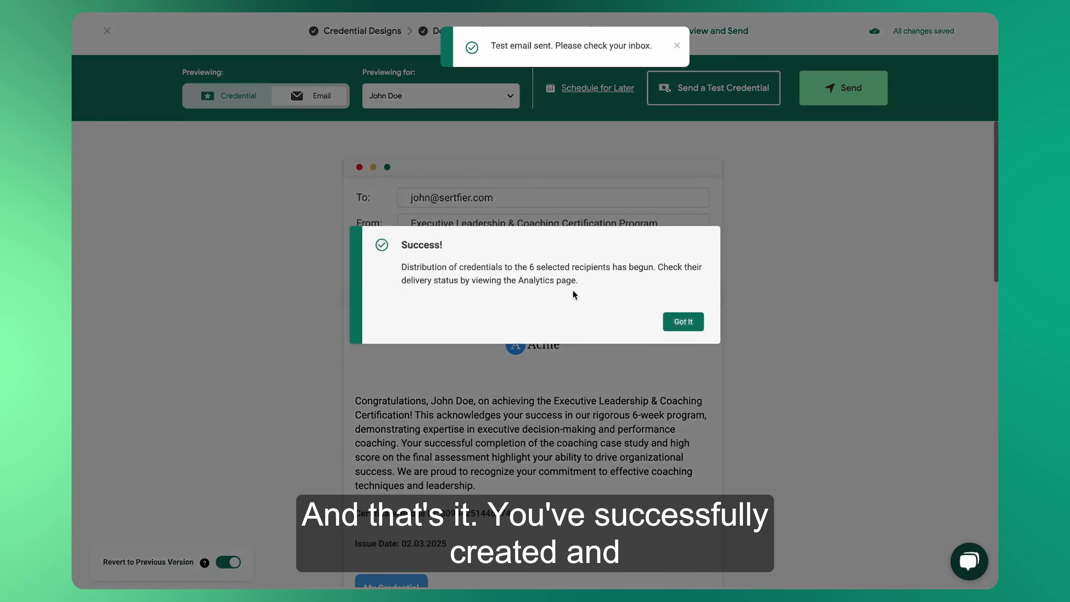
pyautogui.click(679, 324)
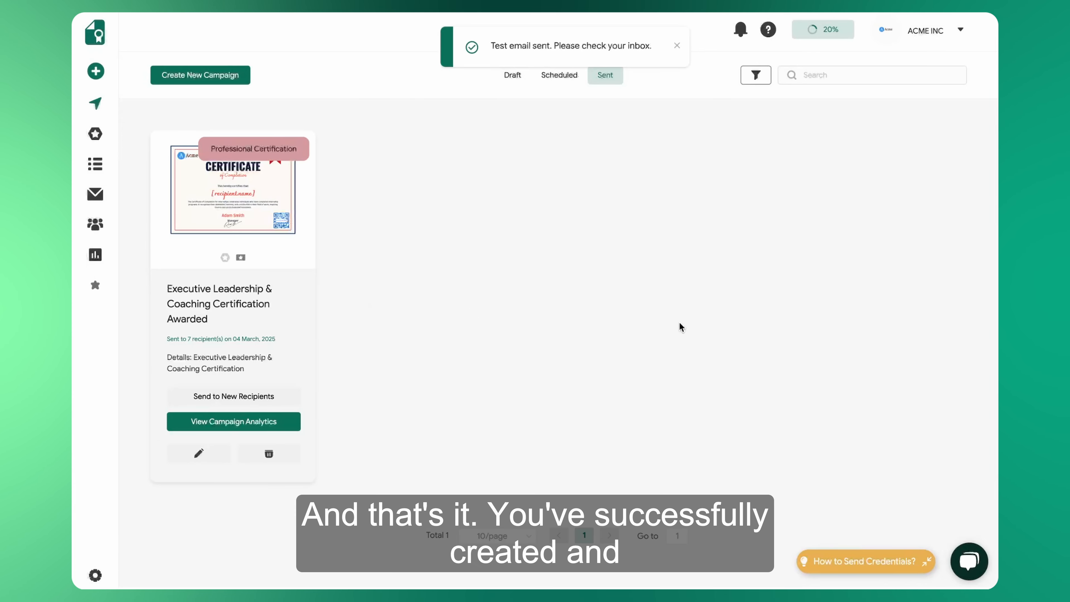
pyautogui.click(677, 46)
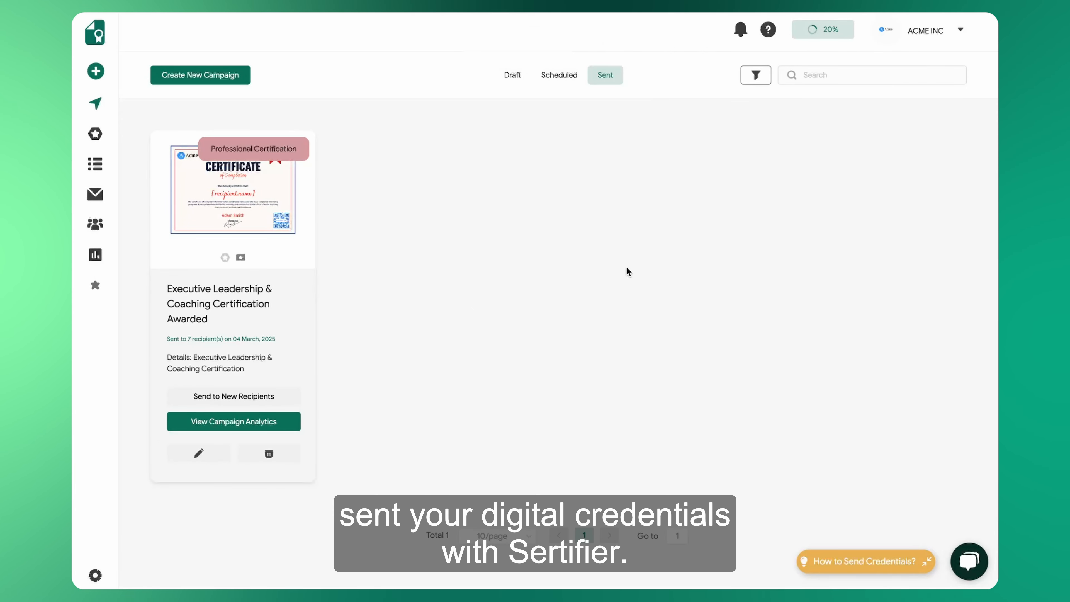